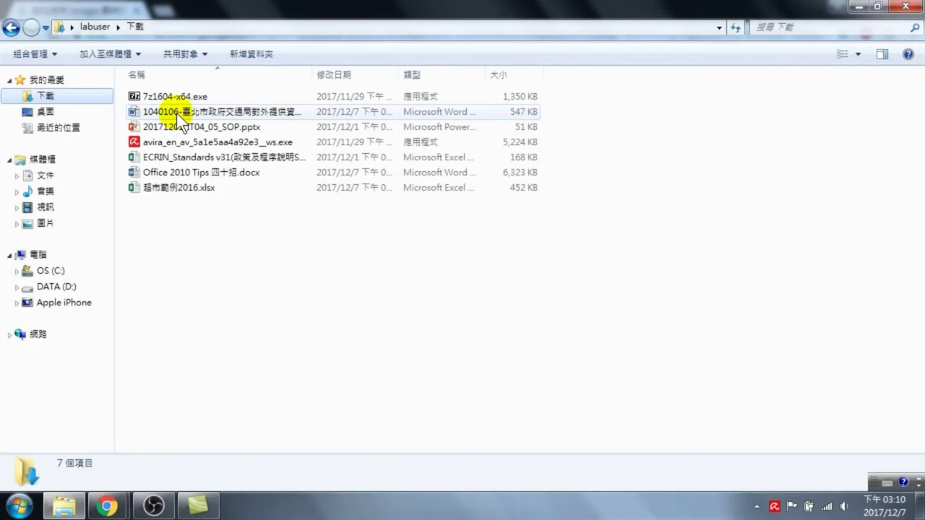
Open 1040106-臺北市政府交通局對外提供資料或報告之排版樣式.doc from the Downloads folder in Word
mouse_move(180, 119)
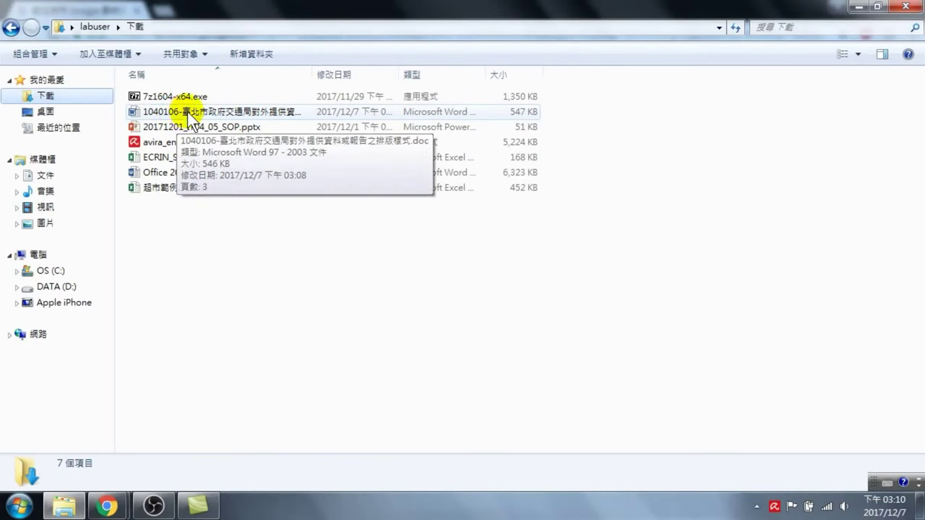
double_click(187, 111)
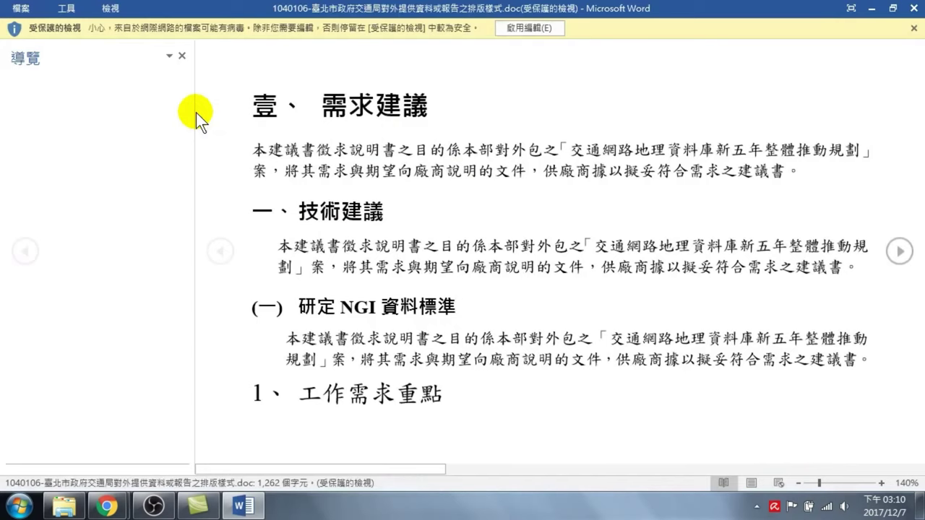
Enable editing on the report so it leaves Protected View
click(532, 28)
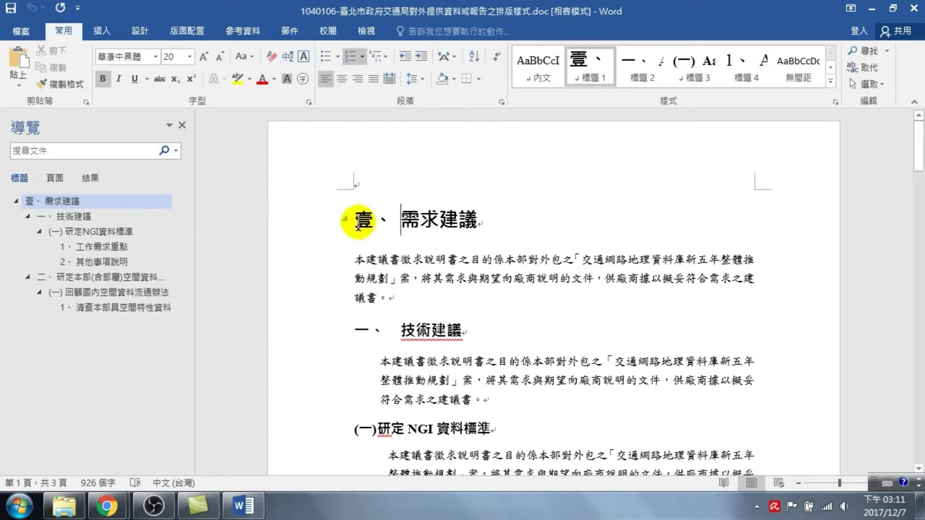
mouse_move(361, 223)
mouse_down()
mouse_move(421, 222)
mouse_move(348, 222)
mouse_up()
click(417, 222)
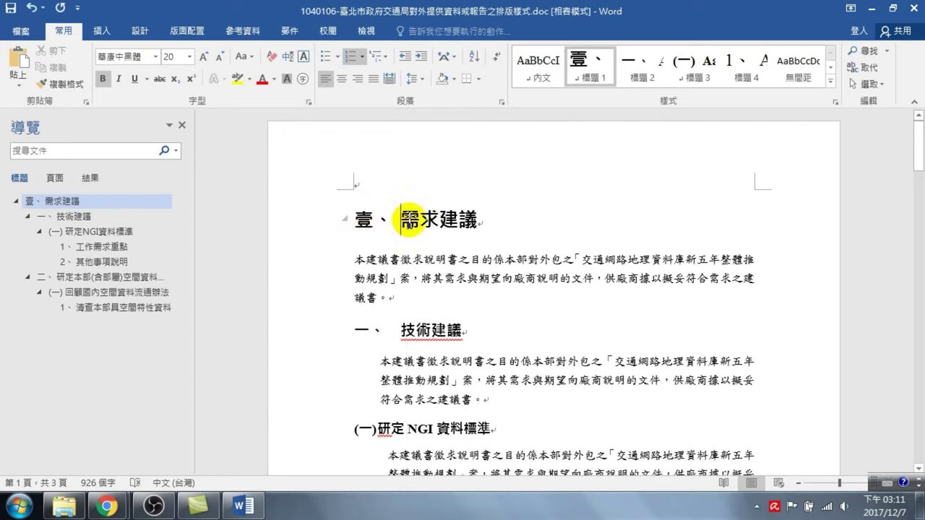
double_click(409, 222)
click(406, 224)
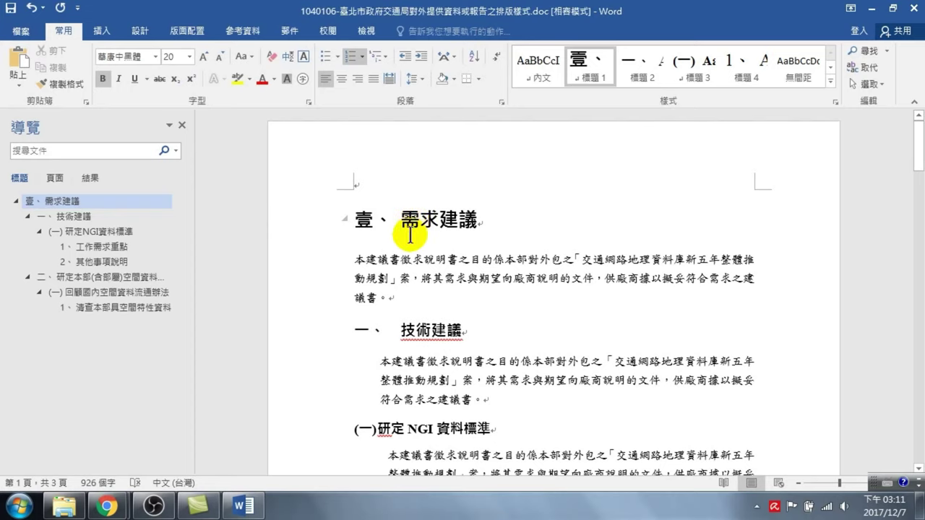
click(399, 333)
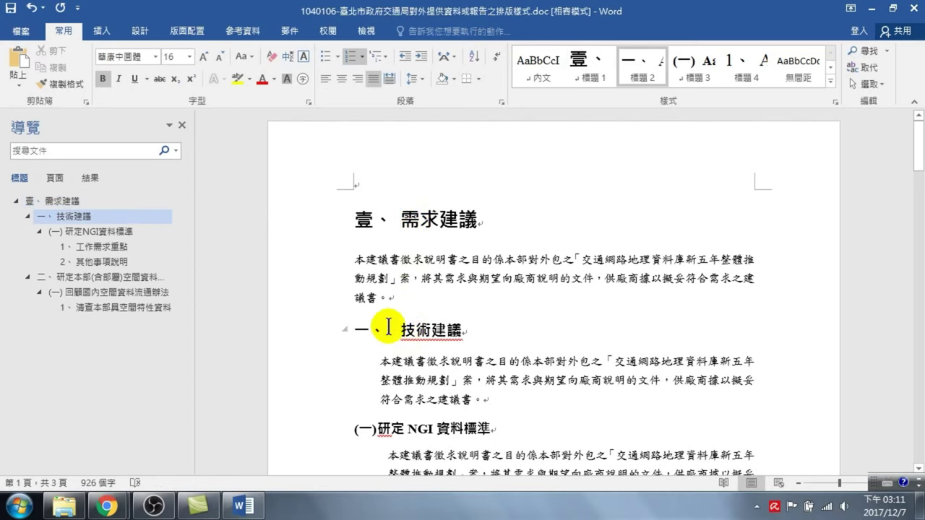
scroll(383, 329, down, 2)
click(379, 365)
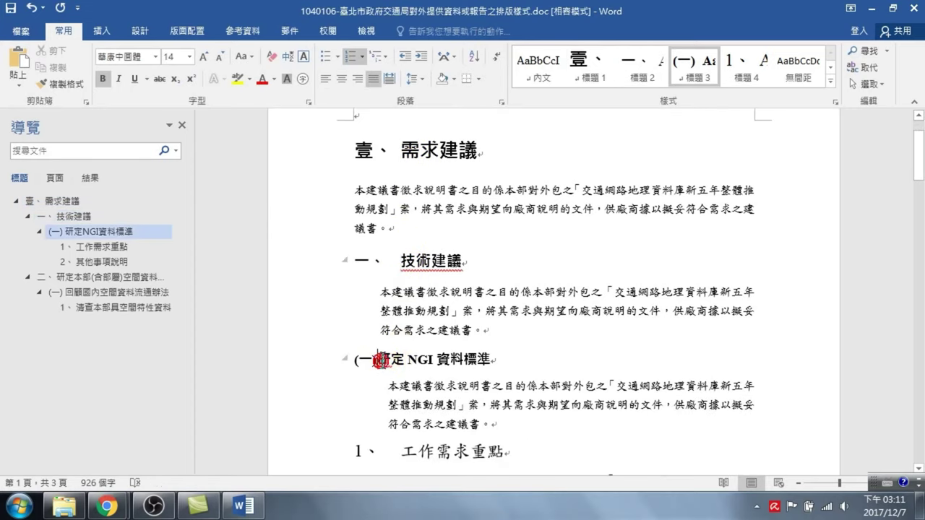
scroll(376, 354, down, 4)
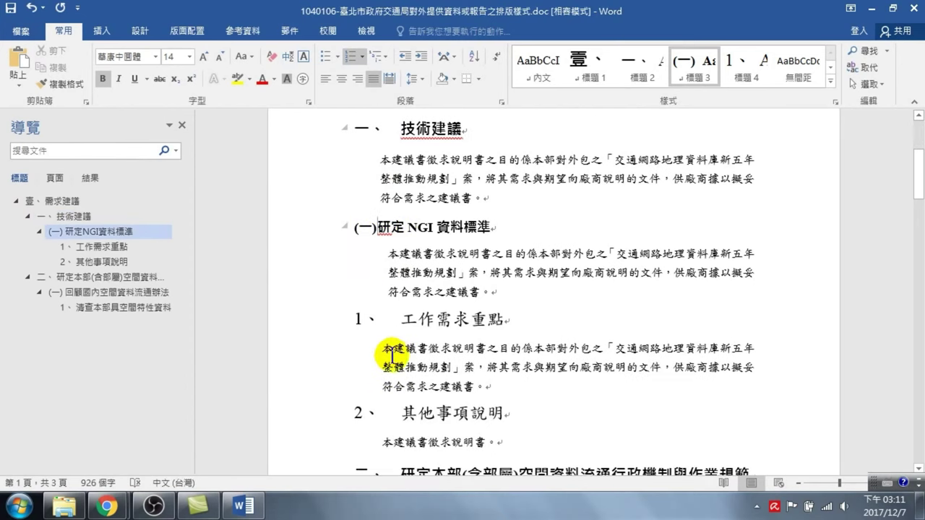
click(401, 316)
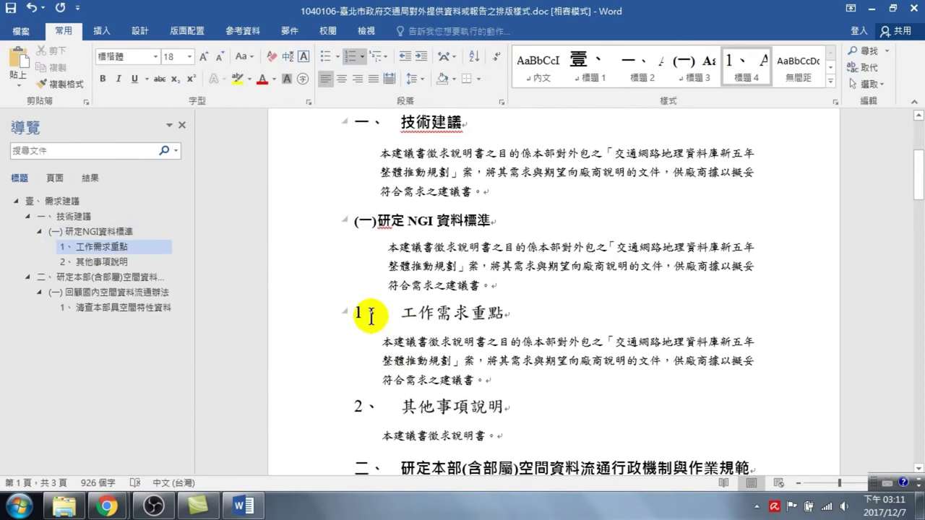
scroll(405, 289, up, 4)
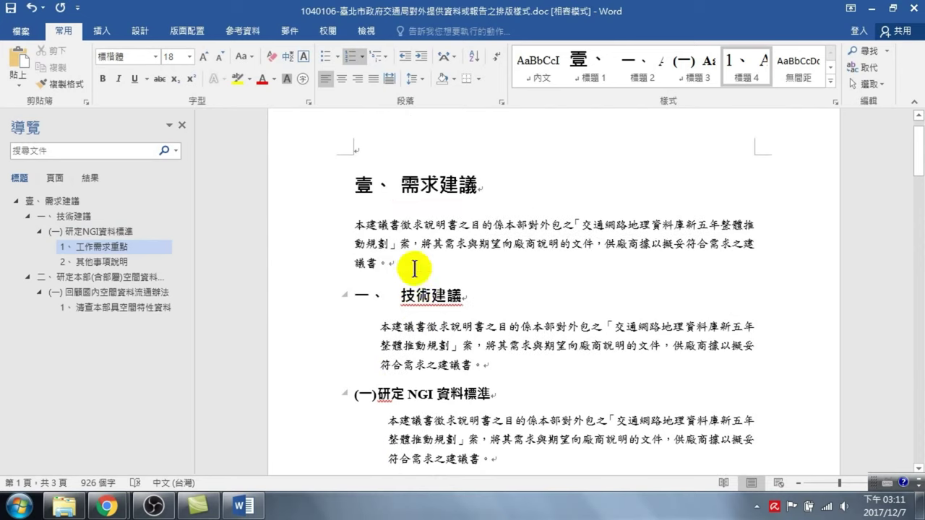
click(401, 182)
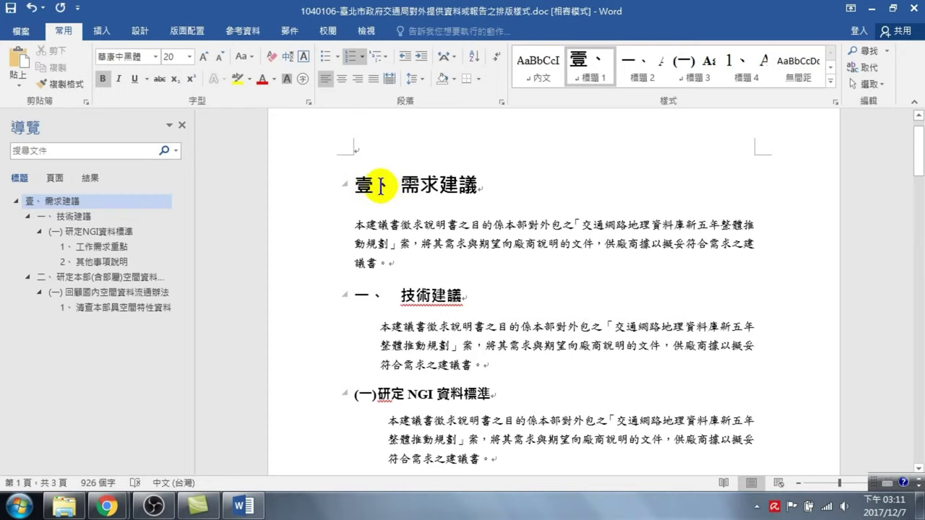
click(361, 185)
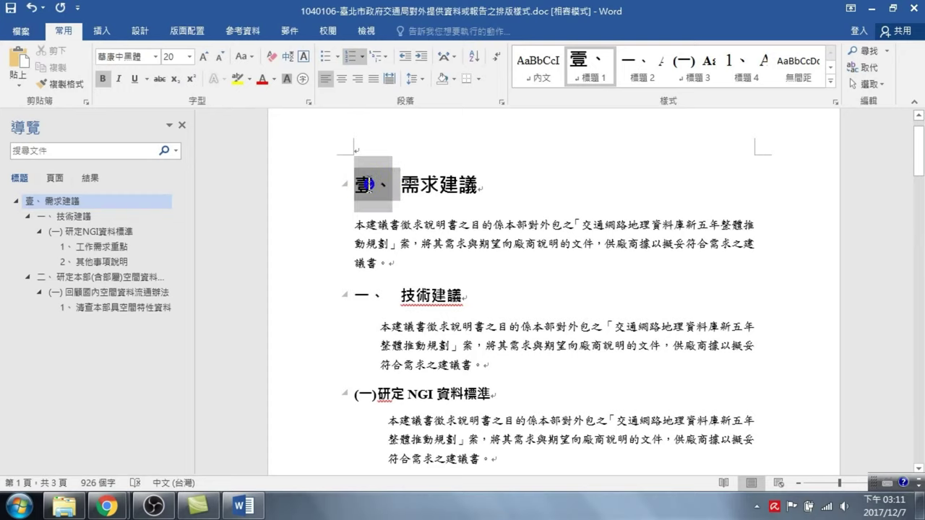
click(383, 54)
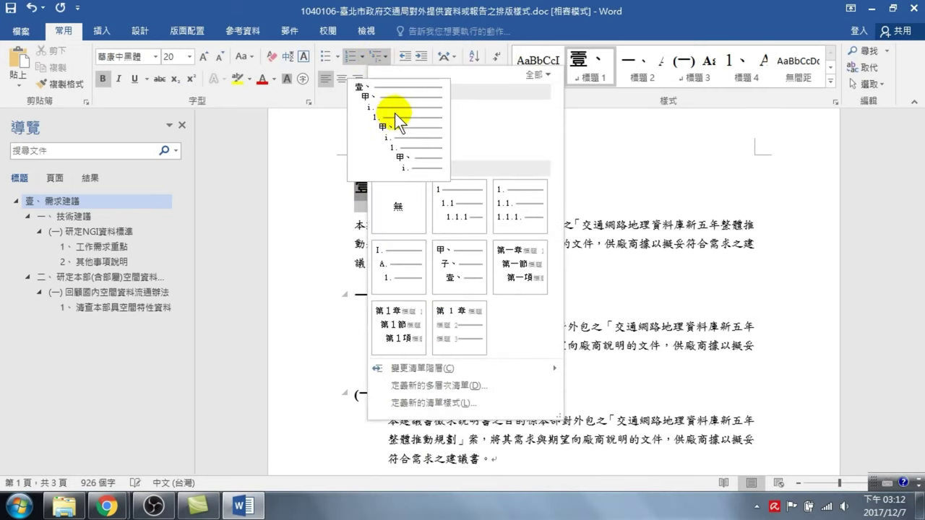
mouse_move(408, 138)
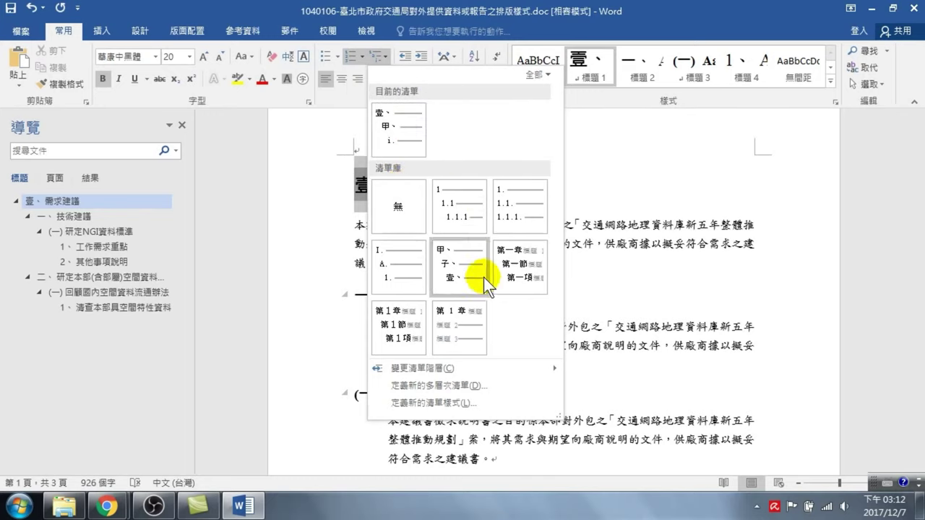
mouse_move(420, 271)
mouse_move(475, 245)
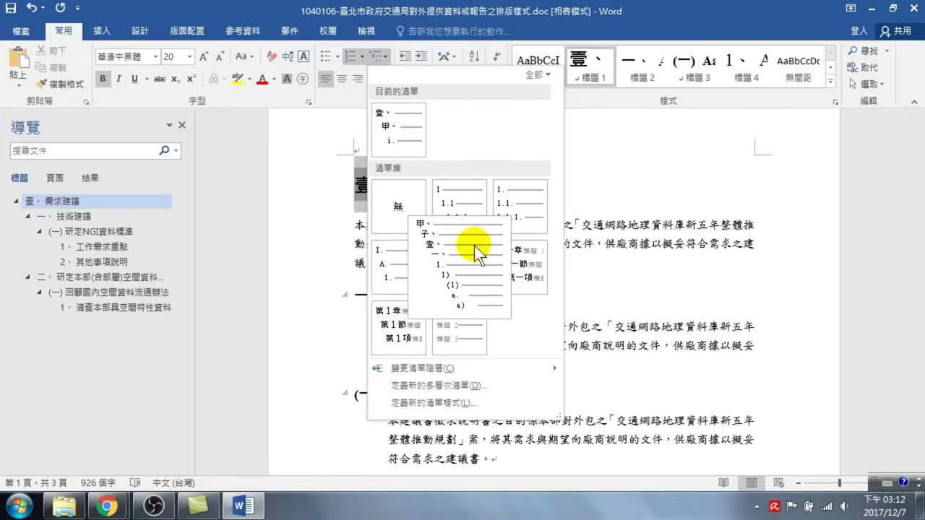
mouse_move(449, 222)
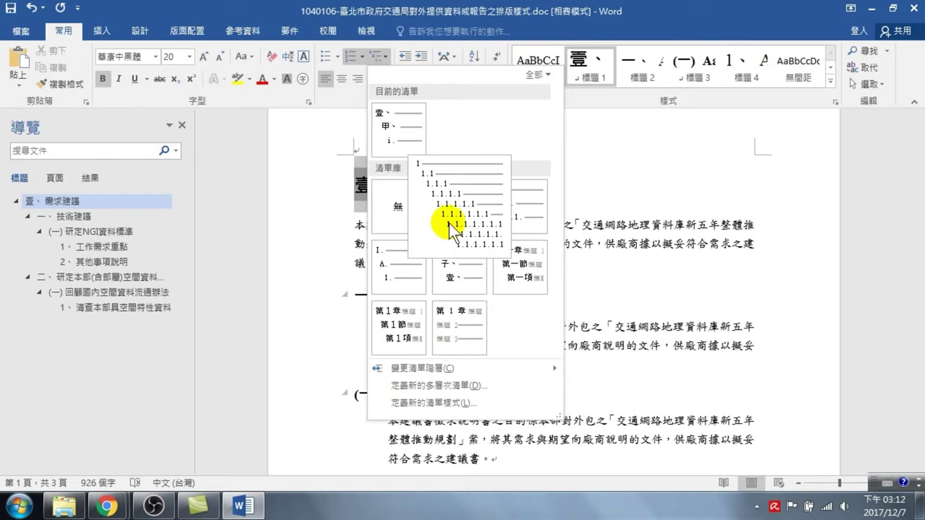
mouse_move(465, 312)
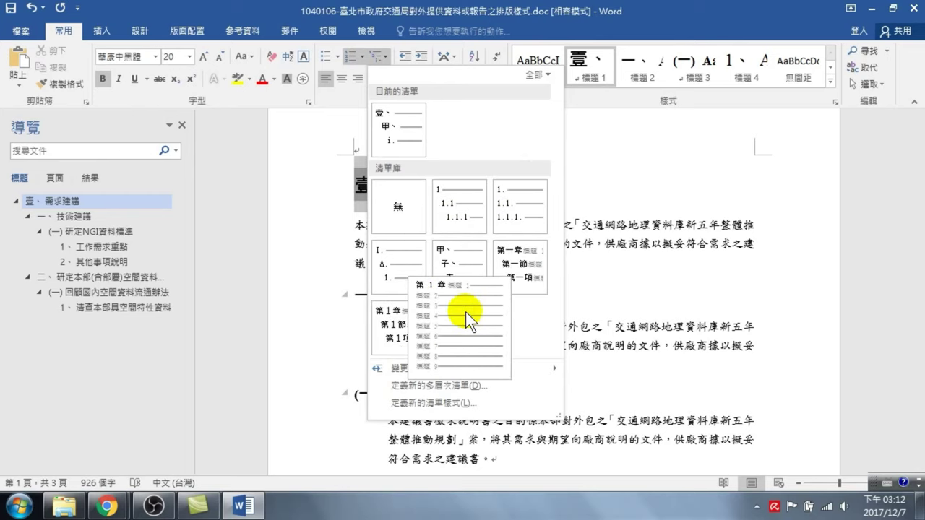
click(603, 303)
click(367, 185)
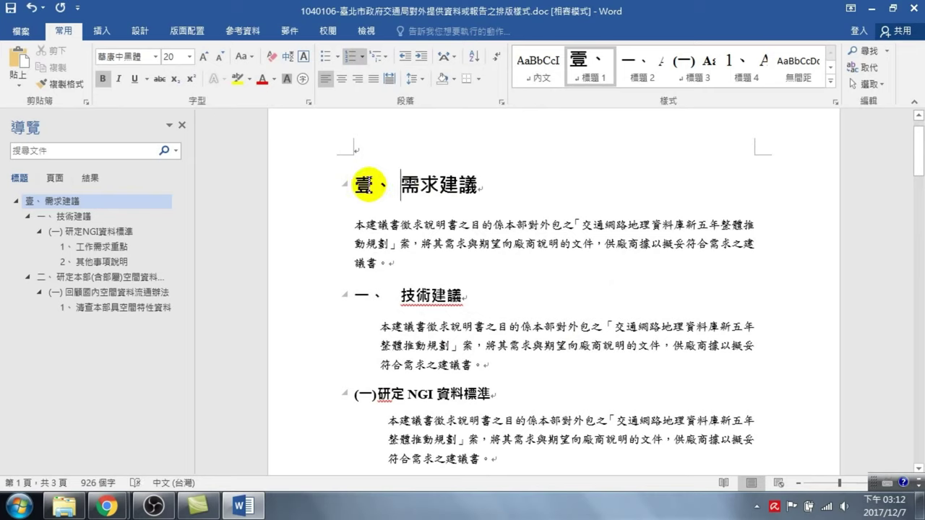
right_click(370, 186)
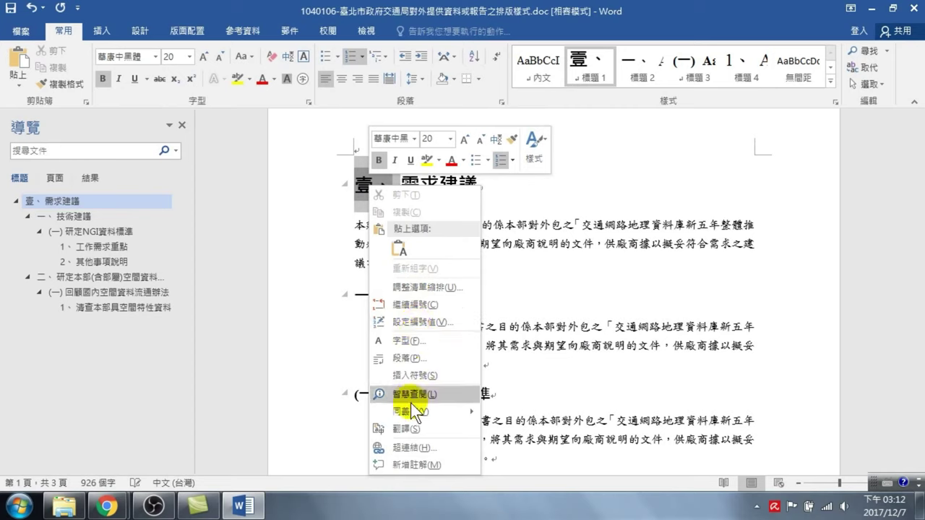
mouse_move(425, 413)
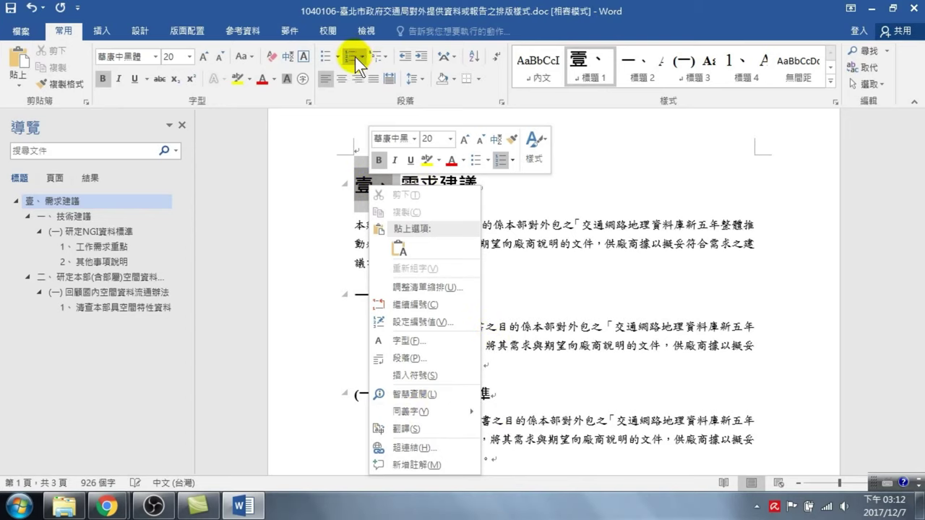
click(386, 56)
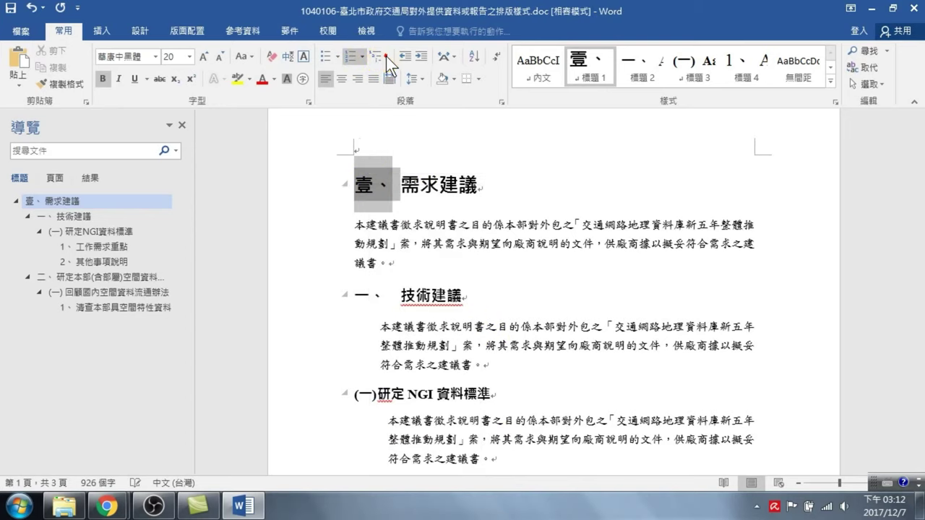
click(385, 55)
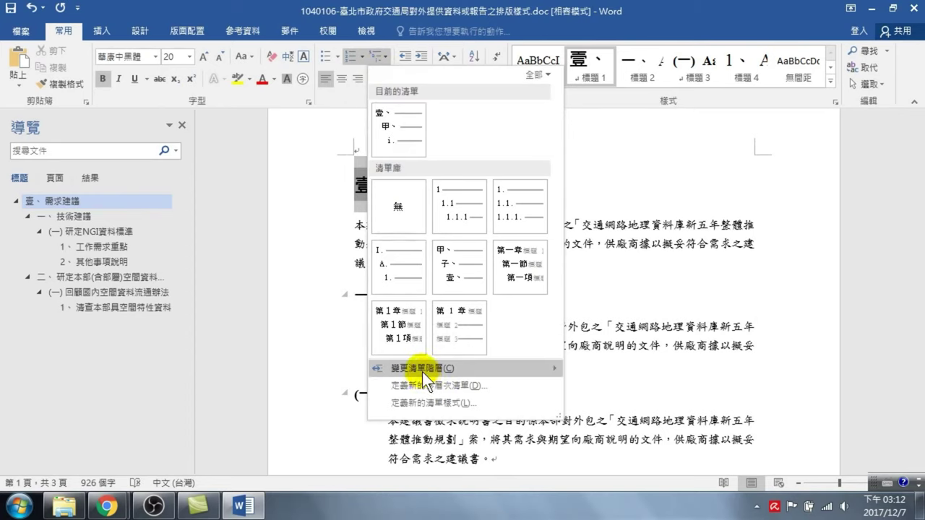
mouse_move(420, 369)
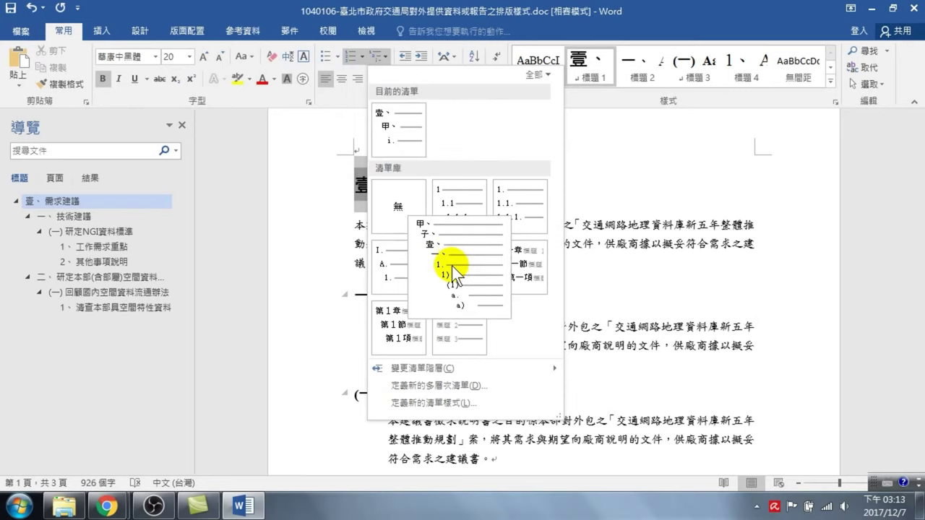
mouse_move(463, 271)
mouse_move(523, 212)
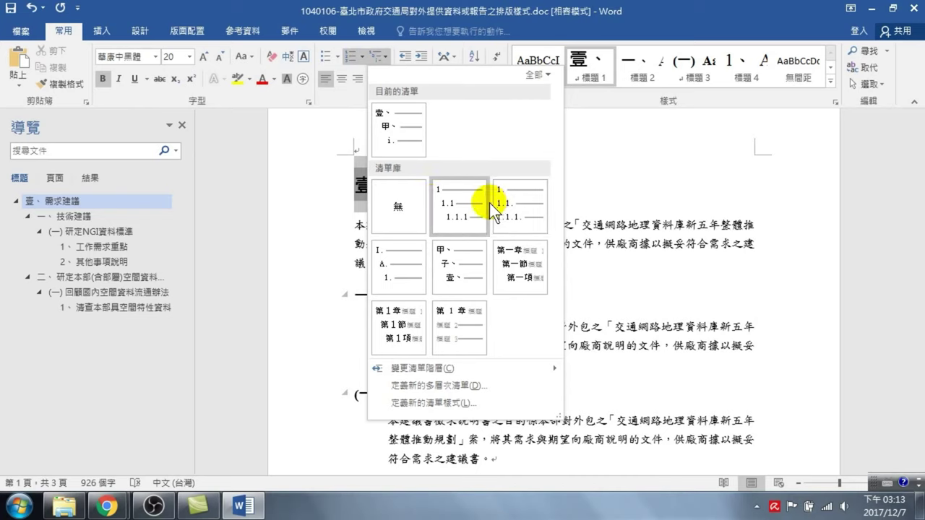
mouse_move(485, 203)
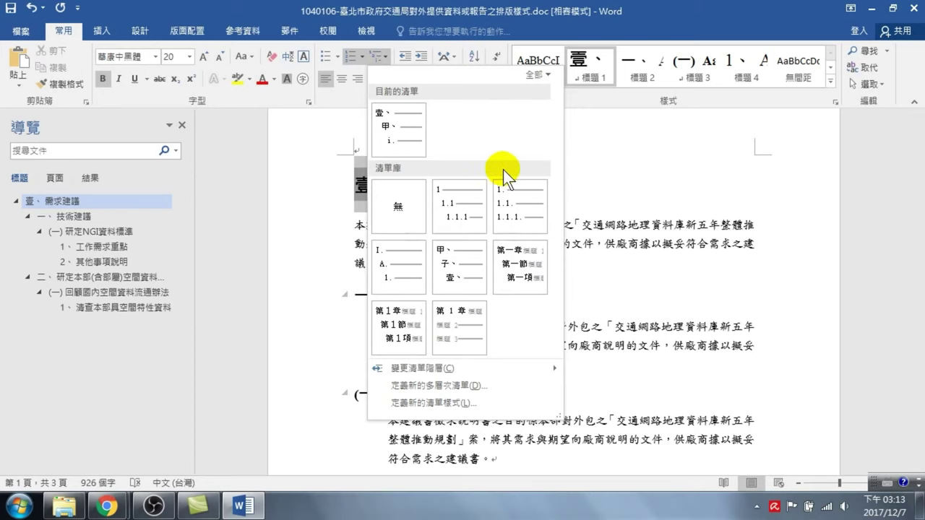
click(611, 242)
click(370, 192)
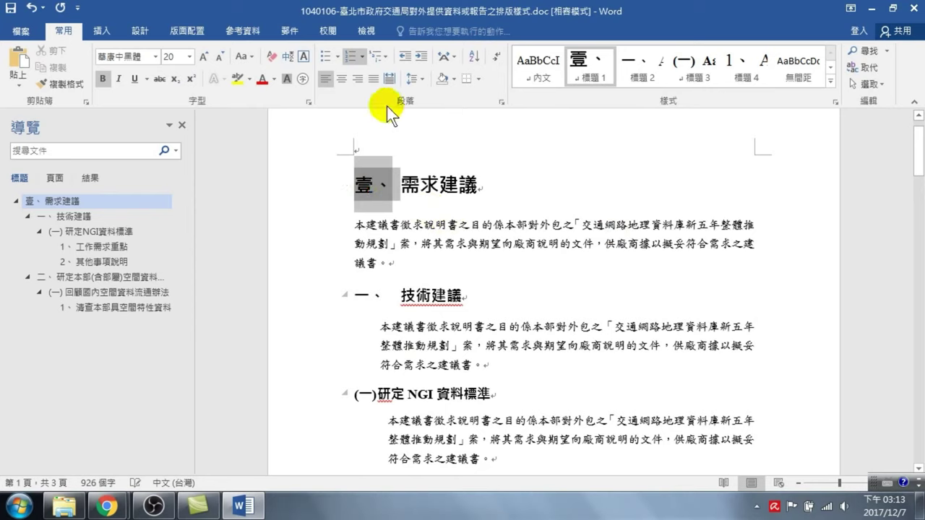
Apply the 1 / 1.1 / 1.1.1 multilevel list, so the first heading reads 1 需求建議
click(386, 53)
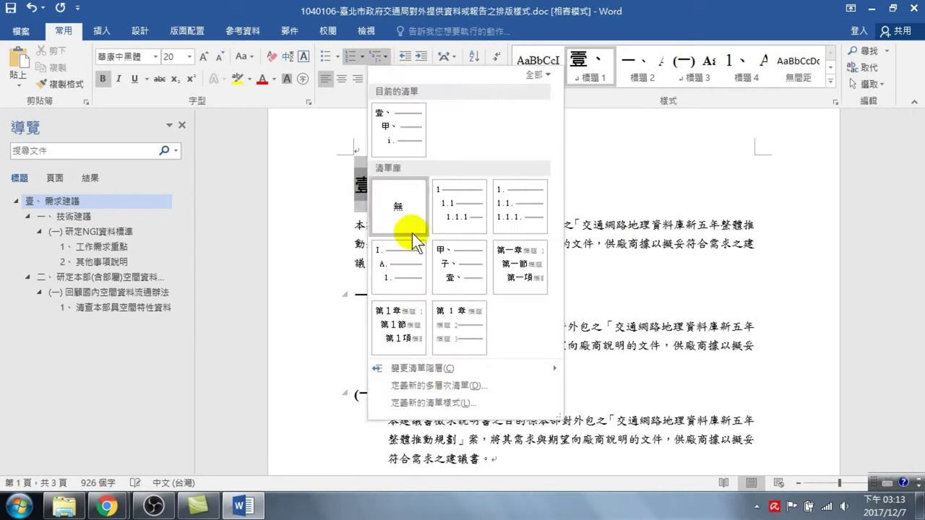
click(456, 200)
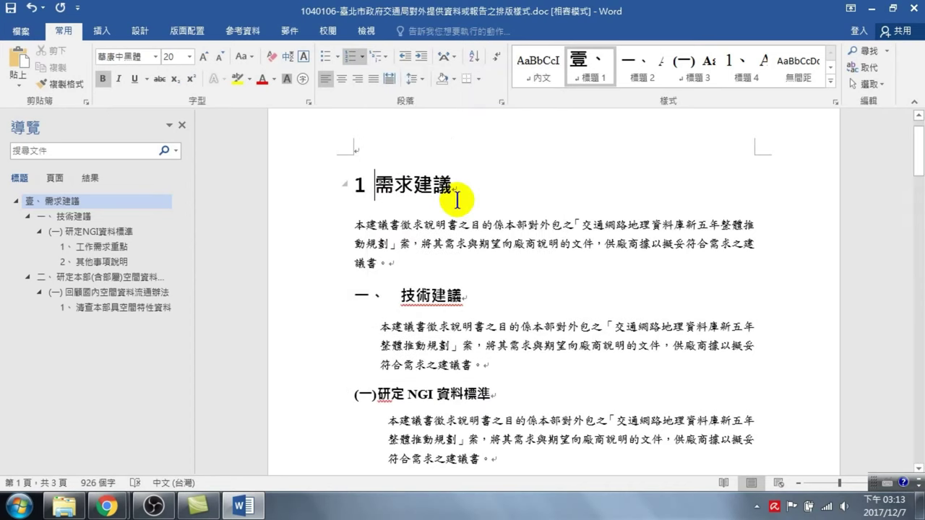
click(378, 196)
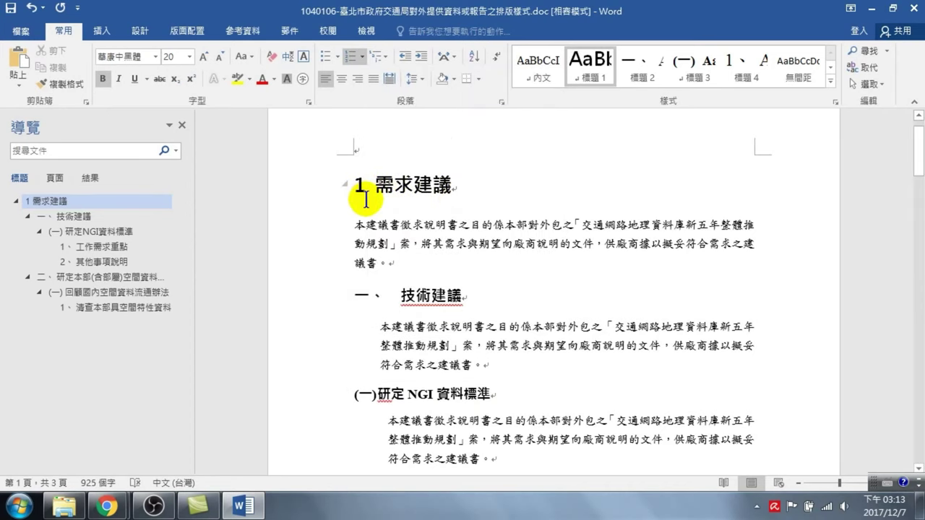
Select the heading number 1, then bring up the 標題 1 style's options in the Styles gallery
click(360, 186)
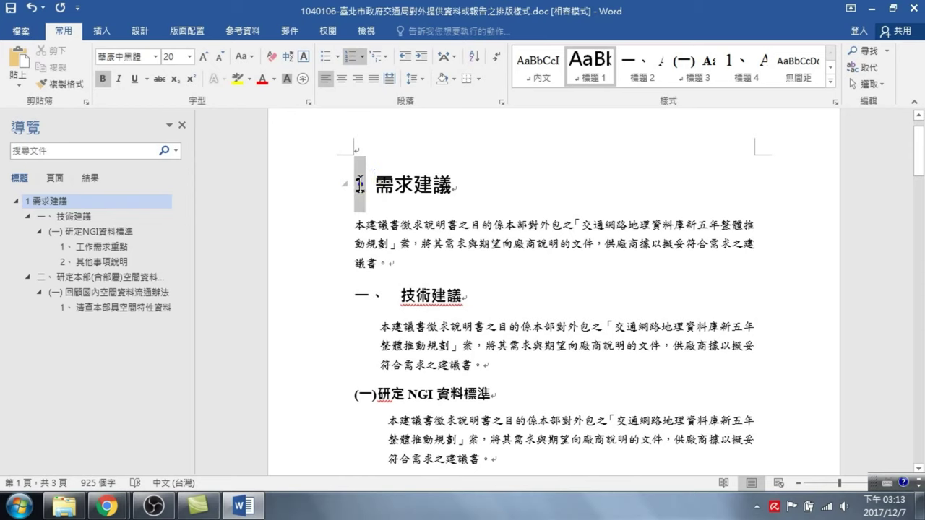
right_click(361, 185)
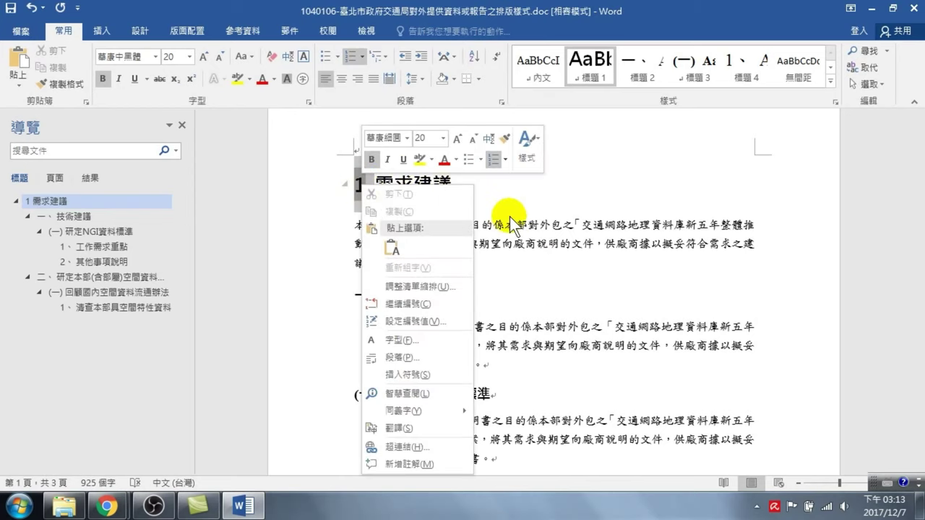
key(Escape)
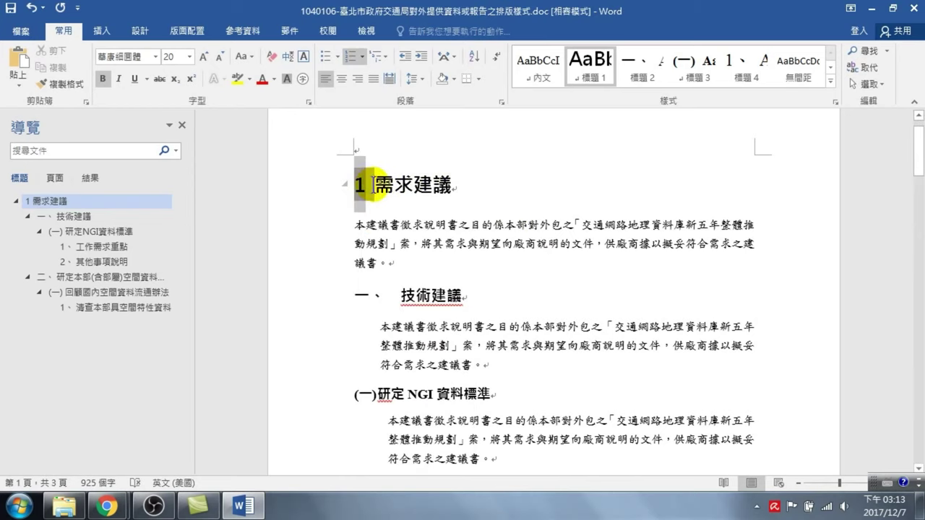
right_click(597, 65)
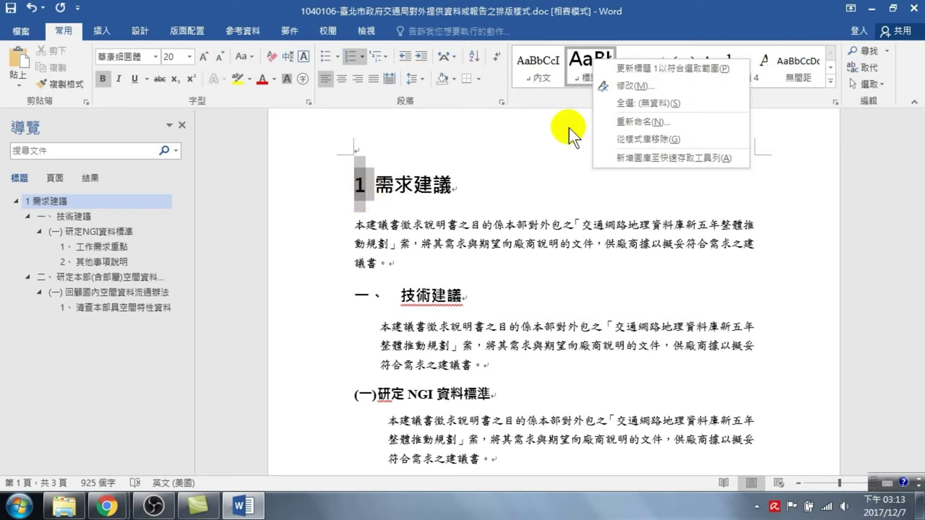
In Modify Style for 標題 1, go to 格式 > 編號方式 to reach the numbering library
click(626, 86)
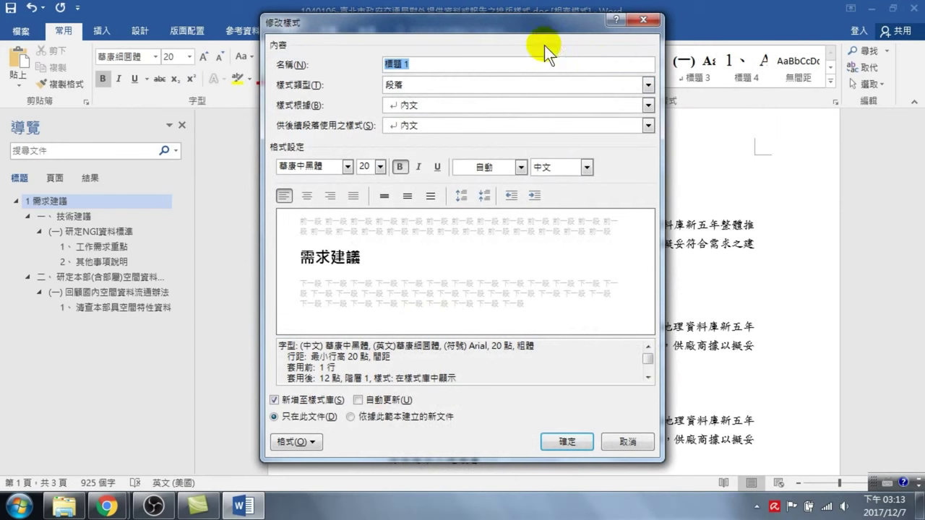
drag(560, 20, 665, 134)
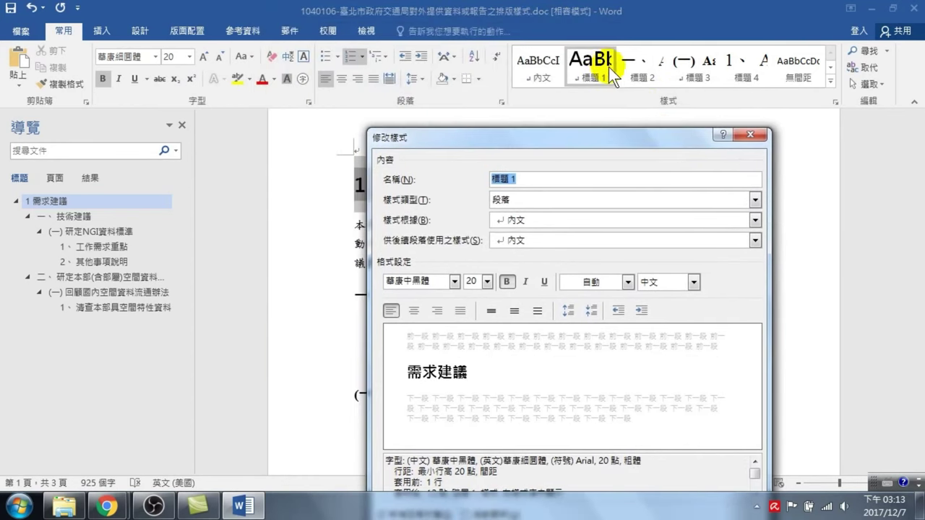
drag(521, 143, 546, 51)
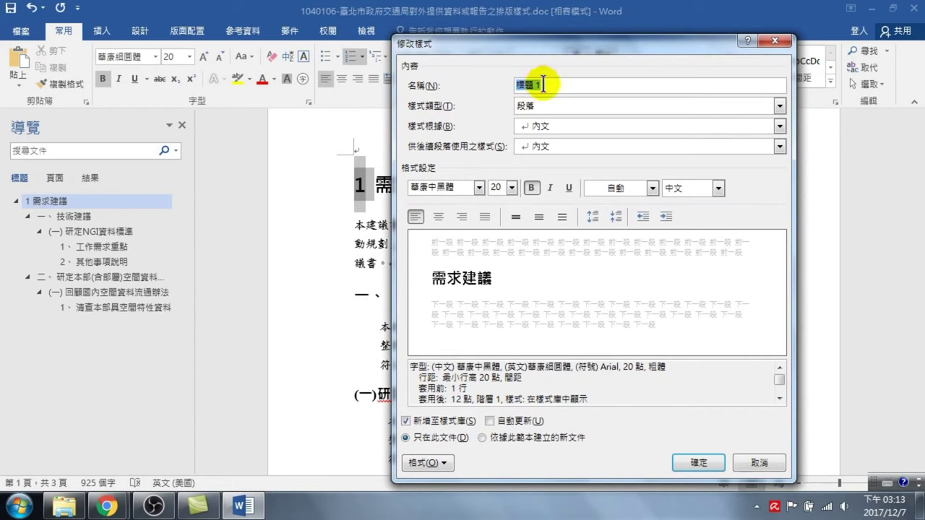
click(427, 463)
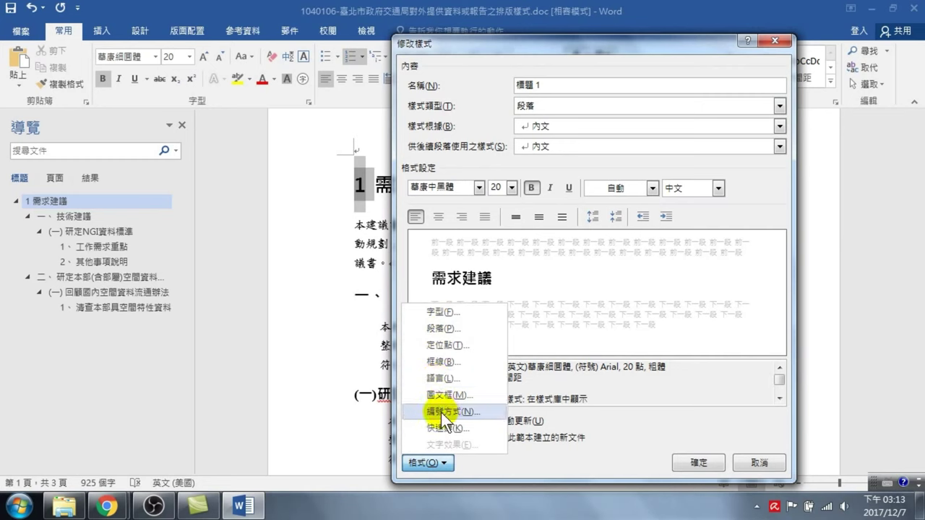
click(440, 412)
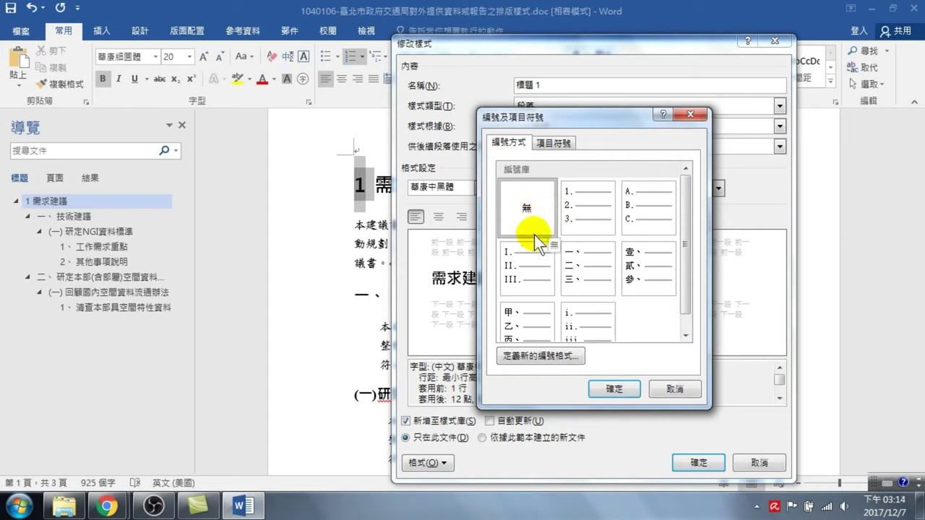
Define a new number format using the 壹, 貳, 參 numbering style
click(558, 355)
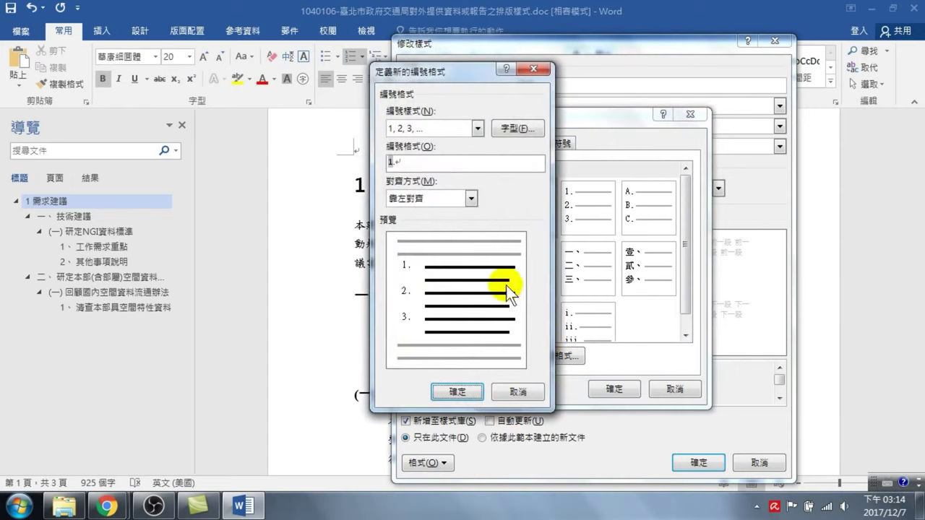
click(424, 127)
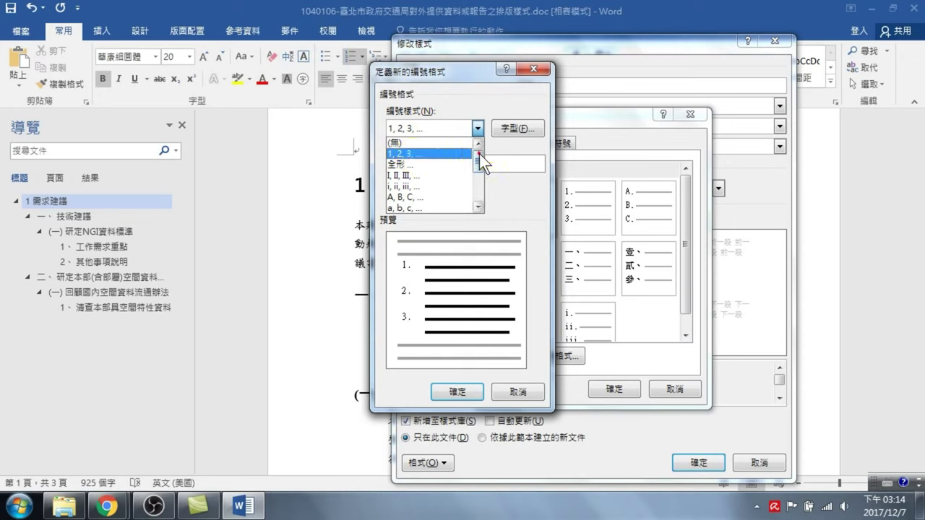
drag(479, 154, 471, 182)
mouse_move(474, 176)
mouse_down()
mouse_move(477, 184)
mouse_move(476, 169)
mouse_up()
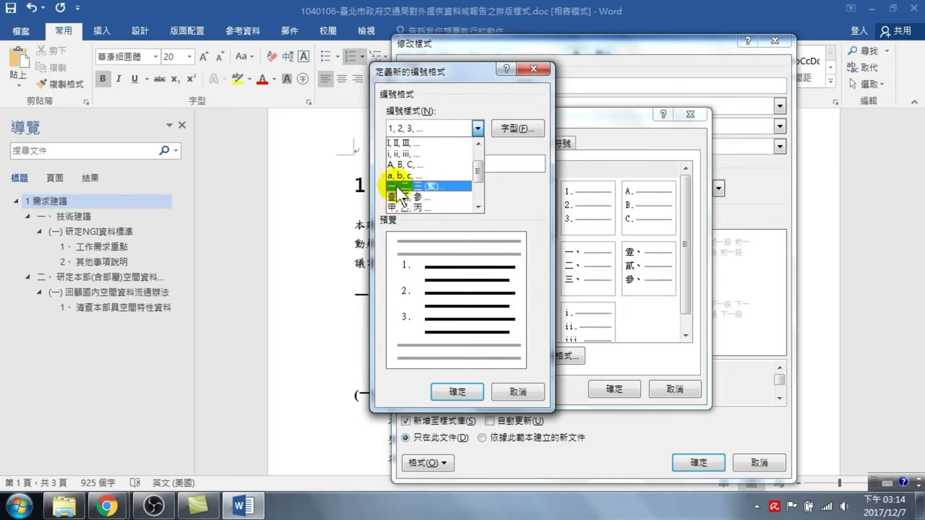
click(478, 205)
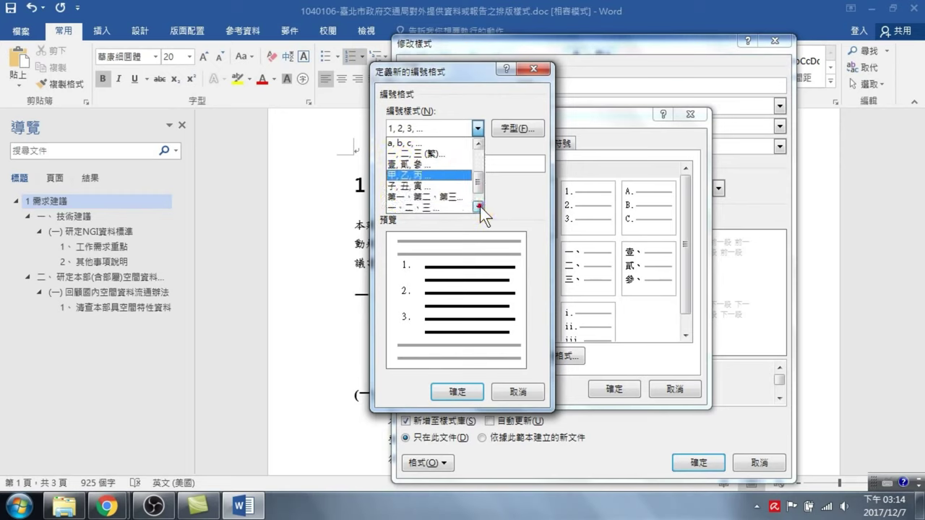
click(479, 141)
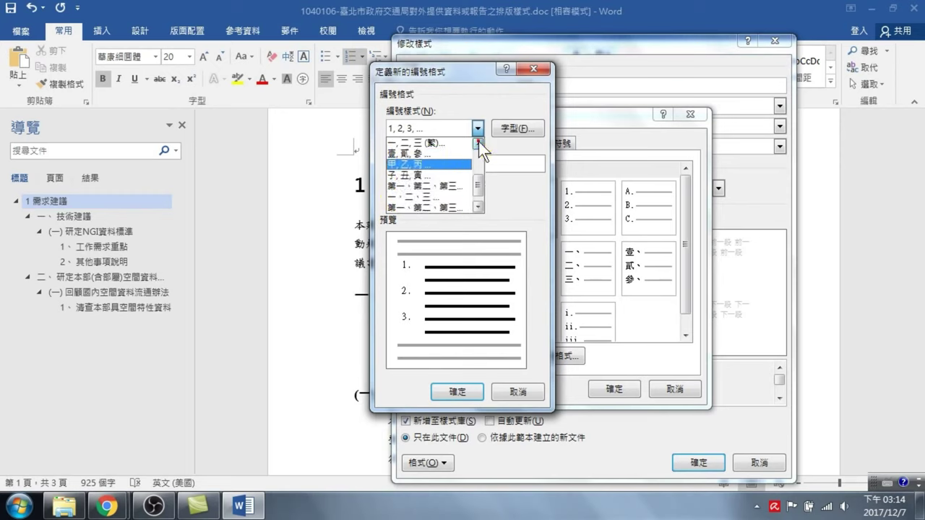
click(479, 140)
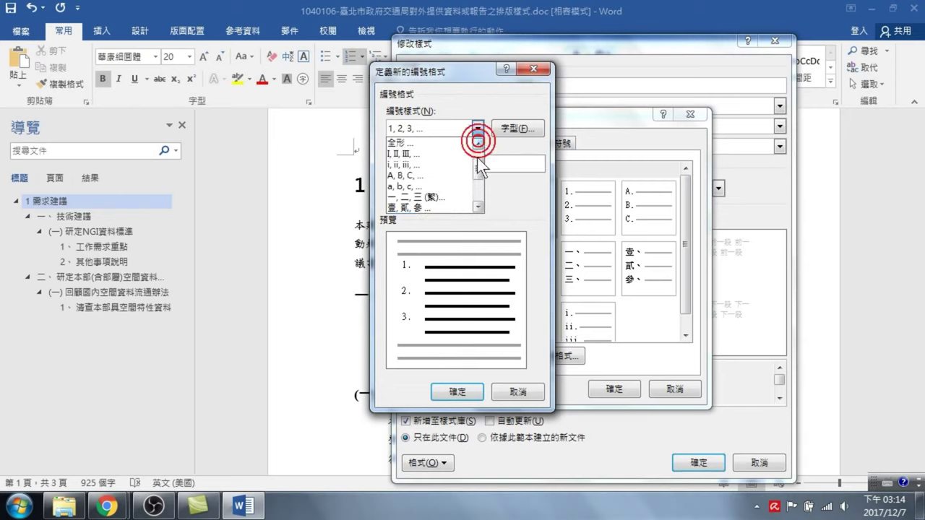
click(476, 206)
click(477, 206)
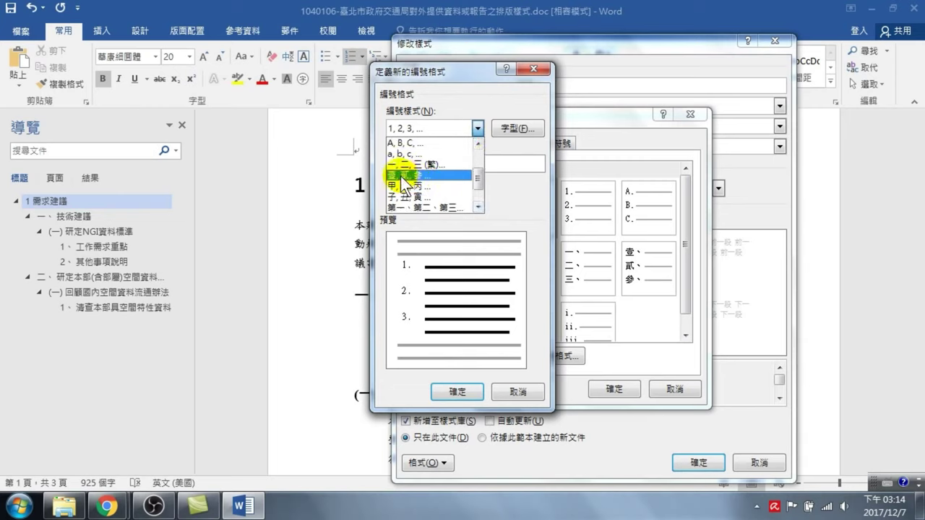
click(402, 175)
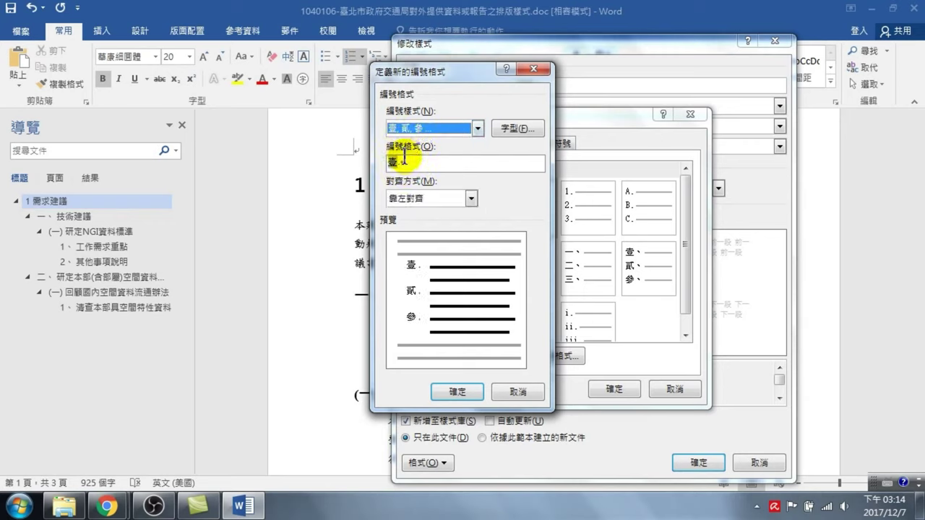
Change the number format to 壹、 and confirm the Numbering and Modify Style dialogs
click(410, 163)
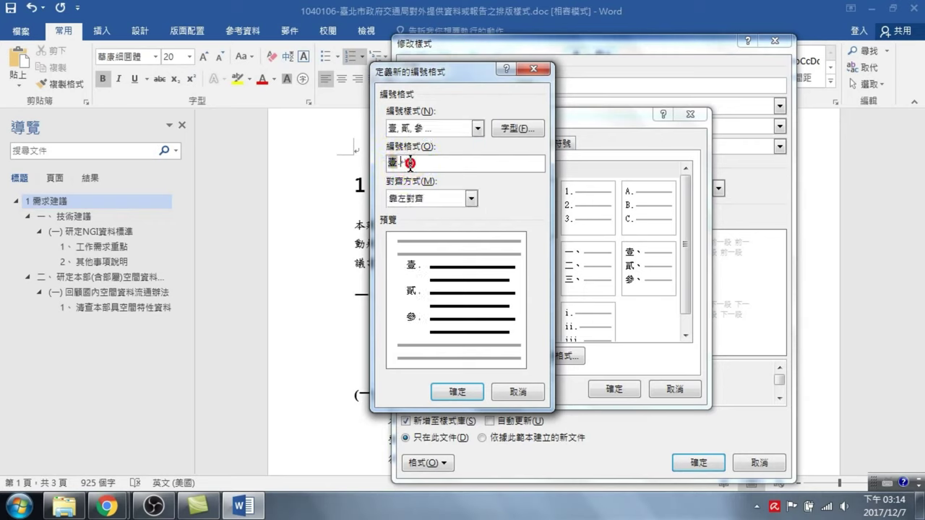
key(BackSpace)
text(、)
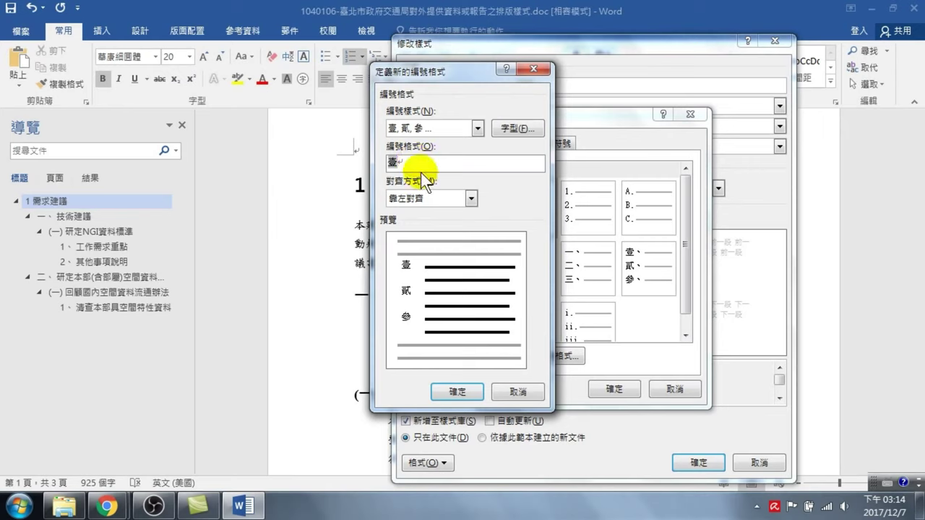
click(415, 162)
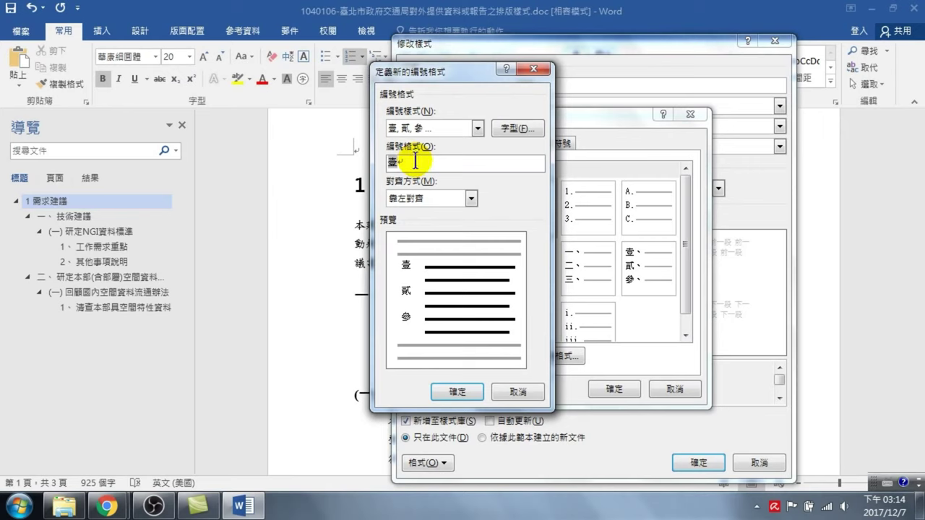
key(ctrl+space)
text(、)
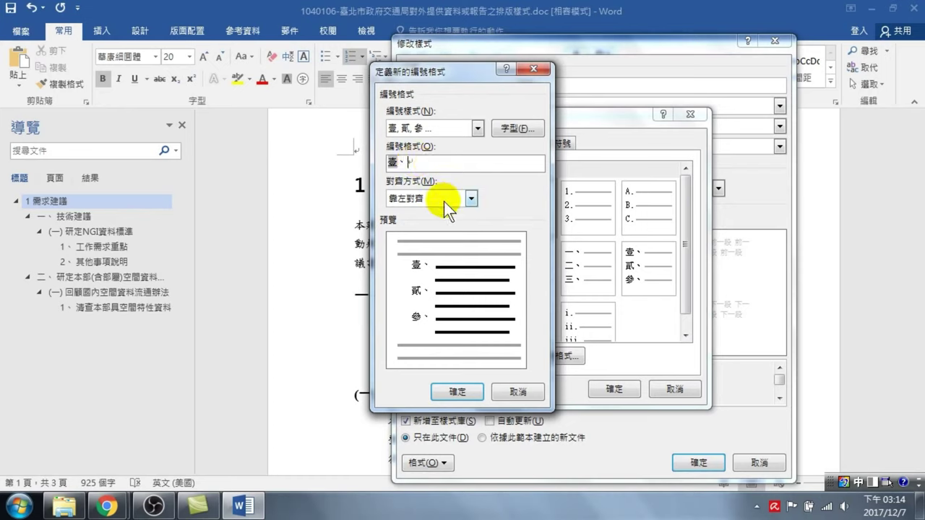
click(463, 391)
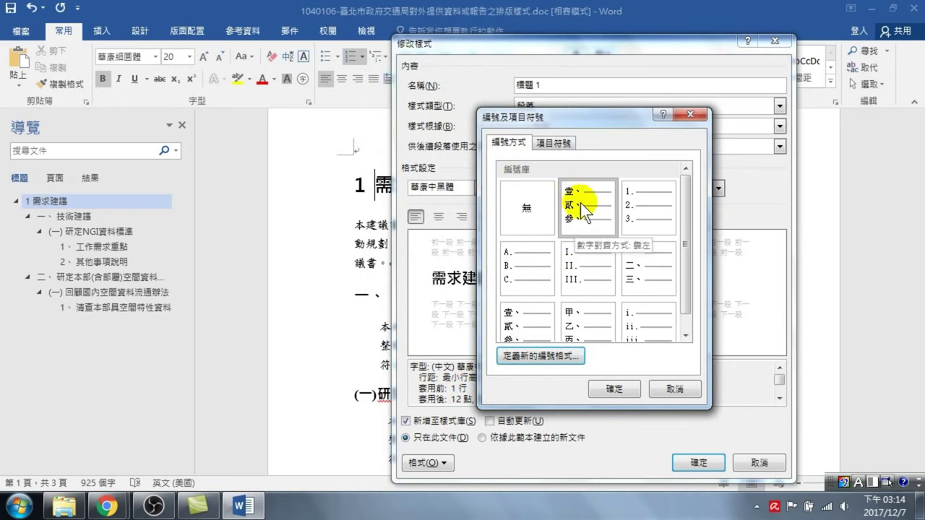
click(616, 388)
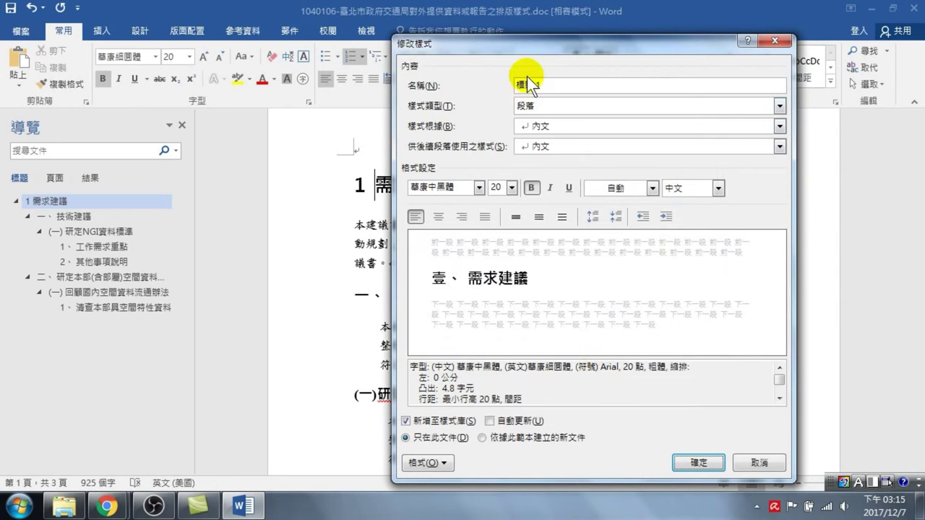
click(705, 464)
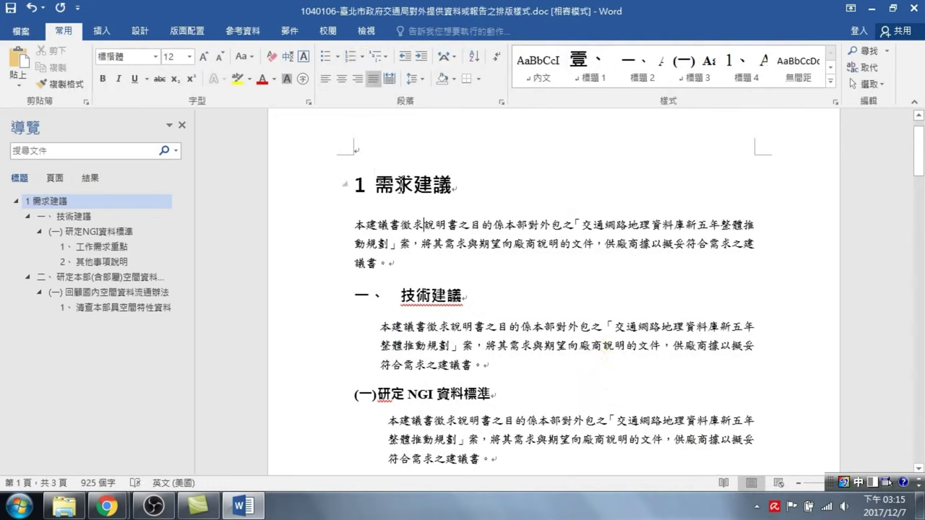
Reapply 標題 1 so the heading reads 壹、 需求建議, then scroll to the figure caption
click(580, 73)
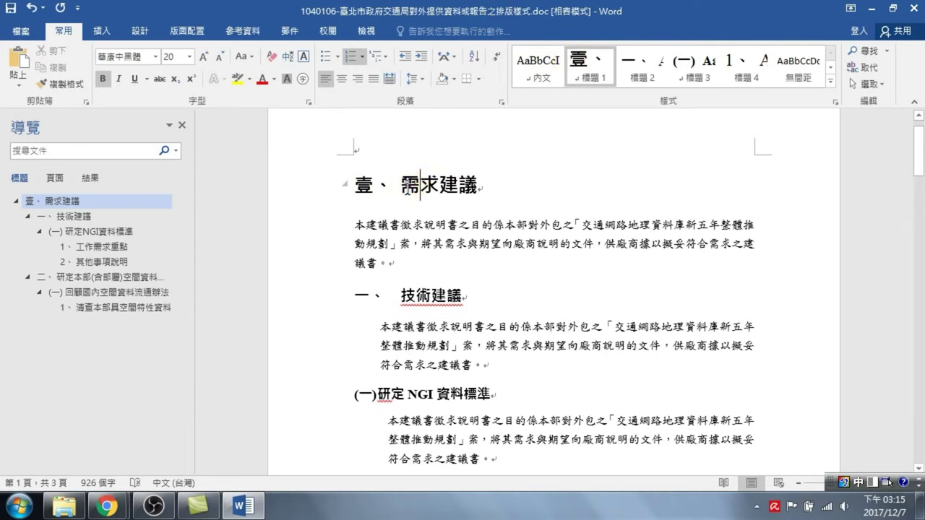
scroll(449, 311, down, 3)
scroll(449, 311, down, 5)
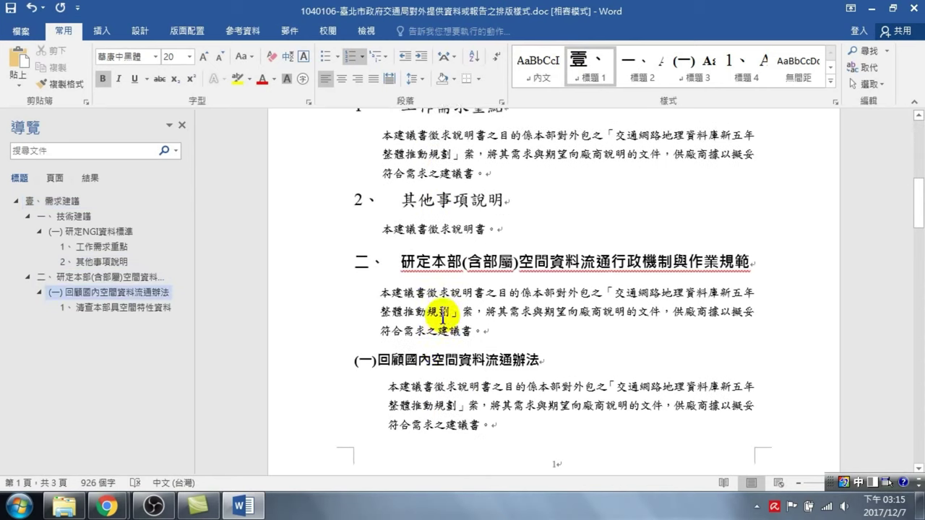
scroll(448, 313, down, 5)
scroll(440, 313, down, 7)
scroll(451, 325, down, 7)
scroll(448, 321, down, 5)
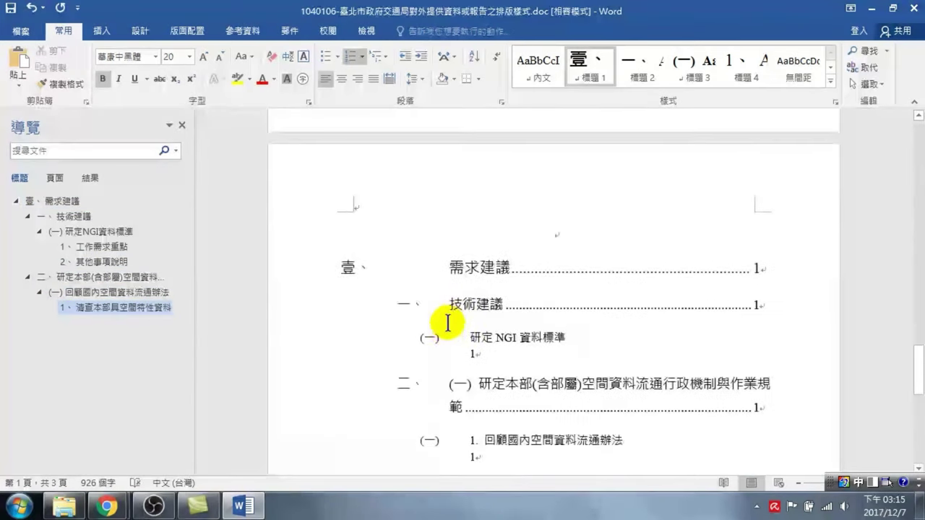
scroll(441, 316, down, 4)
scroll(448, 315, down, 3)
scroll(448, 316, down, 2)
scroll(441, 311, up, 5)
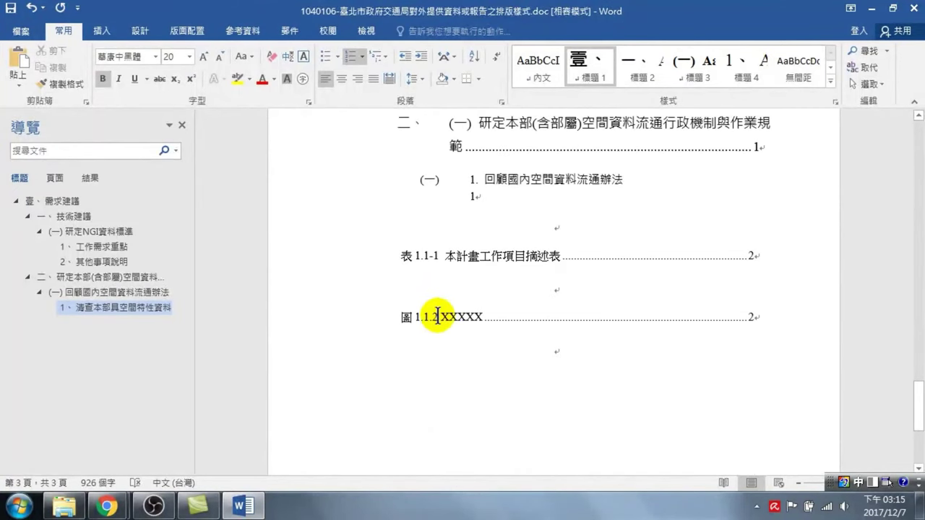
scroll(423, 253, up, 5)
scroll(423, 299, up, 3)
scroll(421, 287, up, 4)
Add a page break after the figure caption and make the new line left-aligned 內文 text
scroll(420, 288, up, 1)
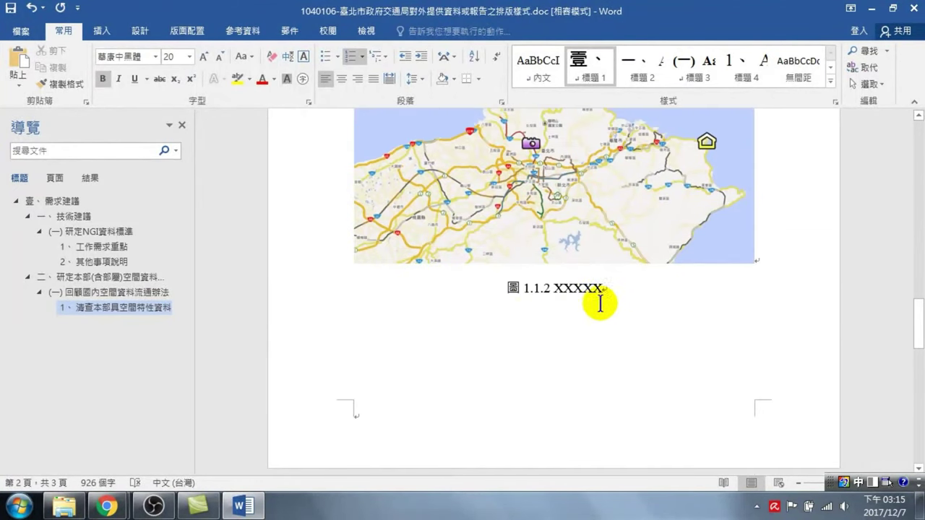
click(638, 295)
key(Return)
key(Return)
key(ctrl+Return)
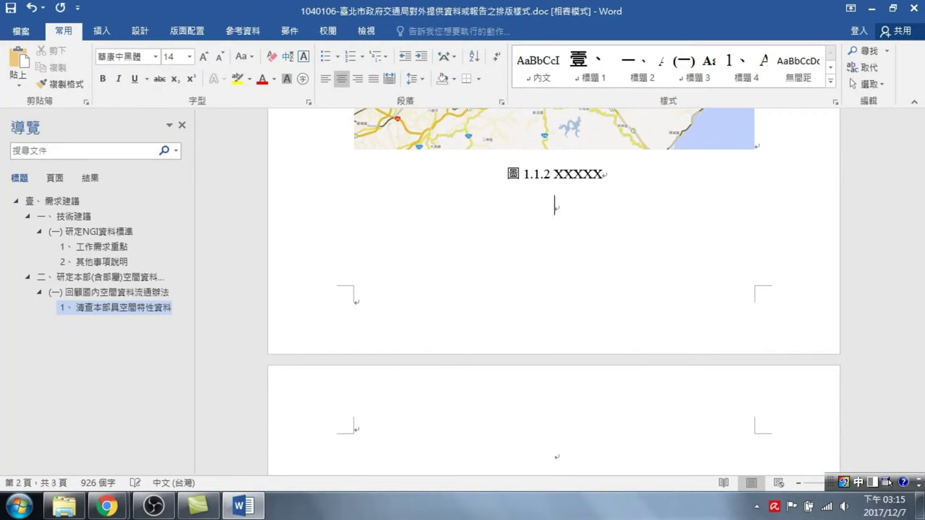
key(ctrl+l)
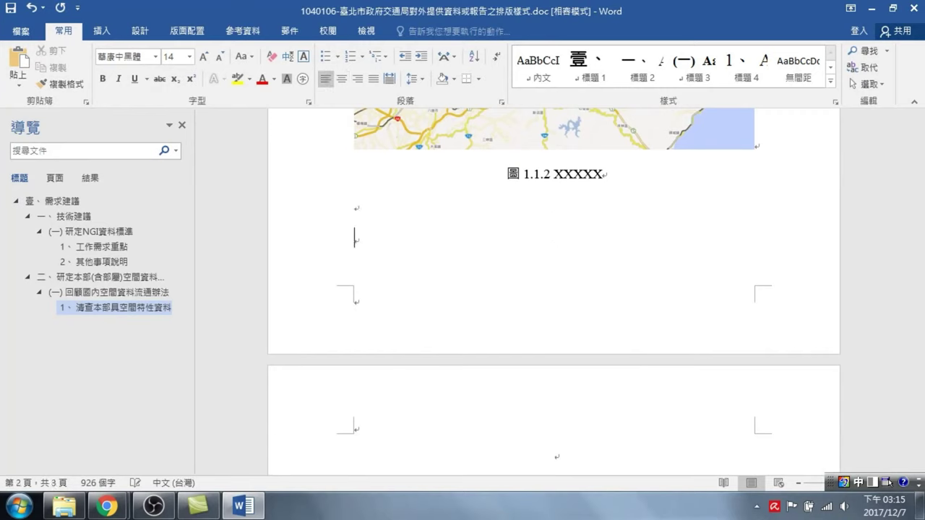
click(534, 69)
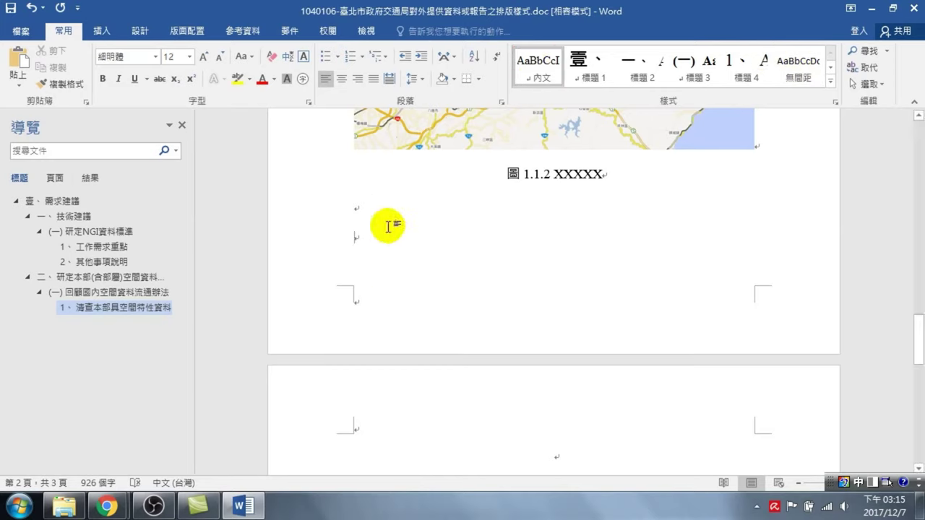
key(ctrl+v)
Type 目的 and apply 標題 1 to it, so it becomes 貳、 目的
click(388, 227)
text(目)
key(space)
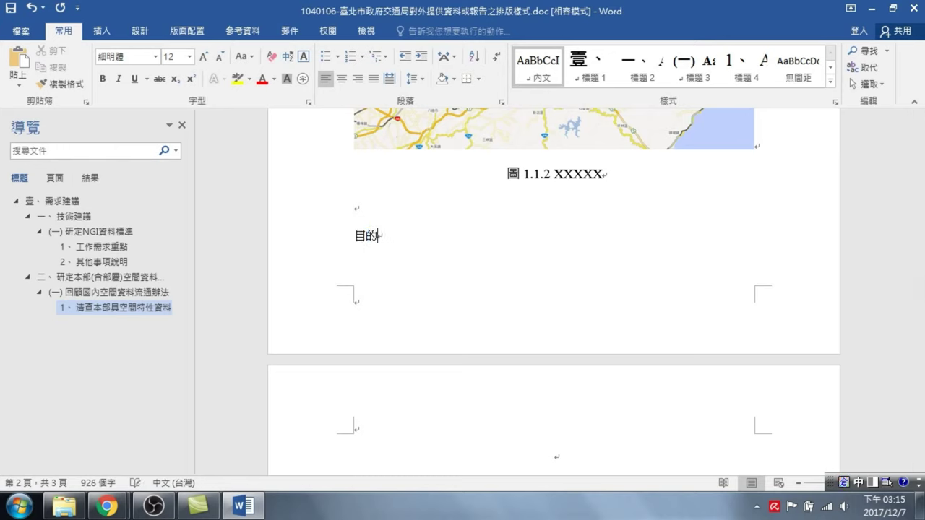
click(389, 231)
click(368, 238)
key(Return)
click(366, 231)
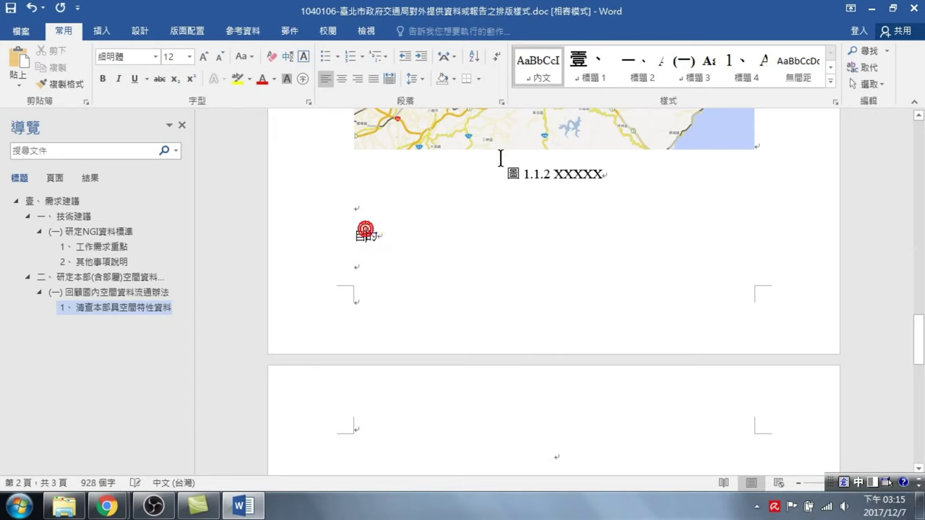
click(589, 70)
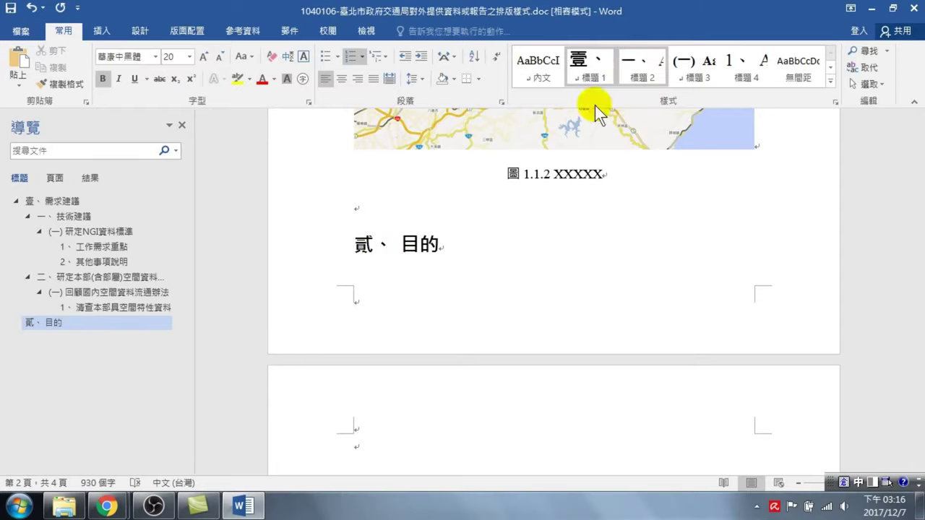
Scroll back to the top and place the caret at the start of the 技術建議 heading
scroll(394, 304, up, 5)
scroll(431, 258, up, 5)
scroll(438, 206, up, 5)
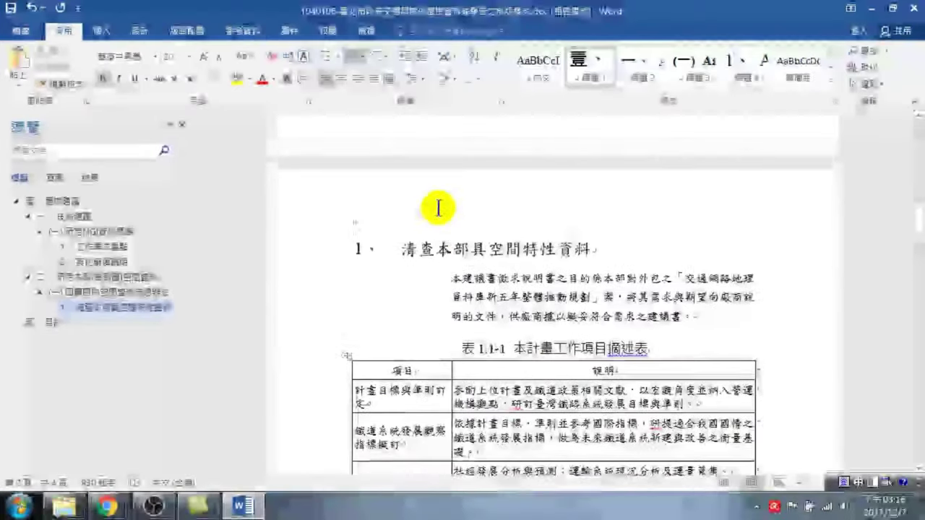
scroll(435, 206, up, 5)
scroll(436, 223, up, 5)
scroll(426, 217, up, 5)
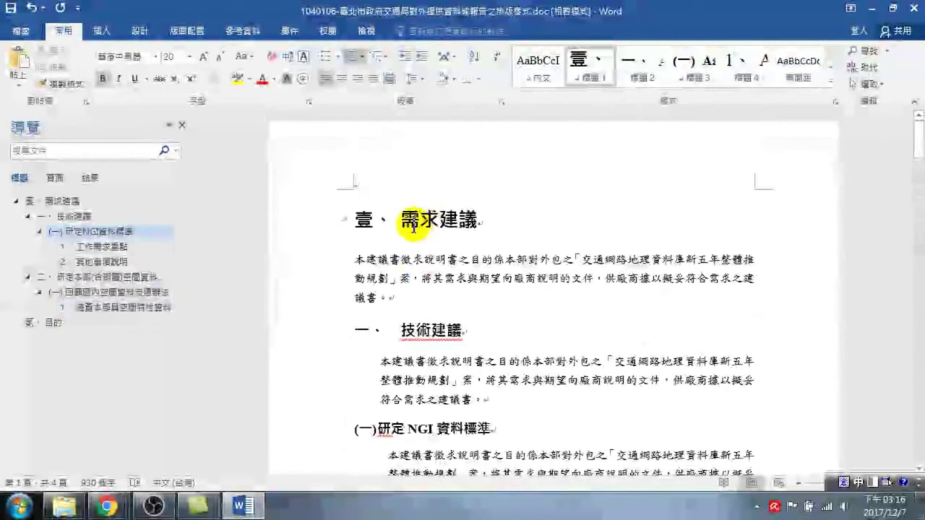
click(416, 330)
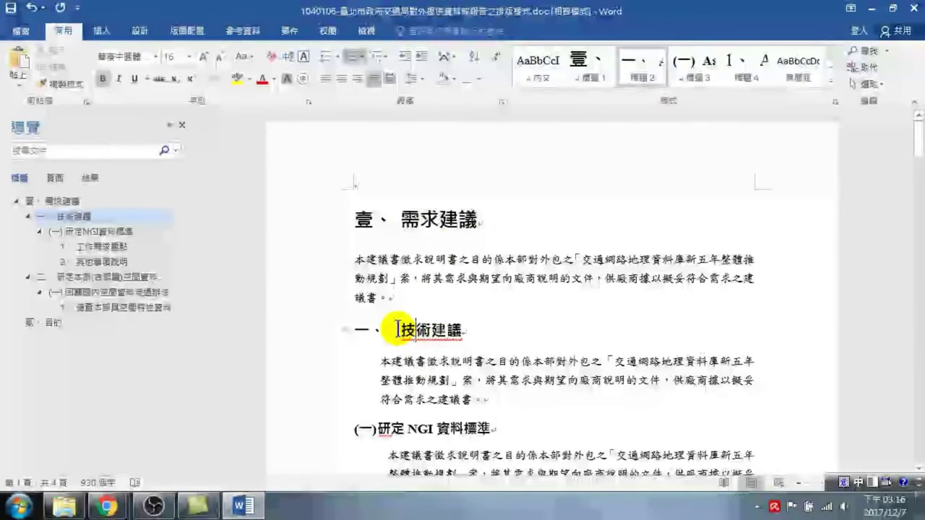
scroll(446, 338, down, 1)
scroll(446, 338, down, 5)
scroll(427, 325, down, 4)
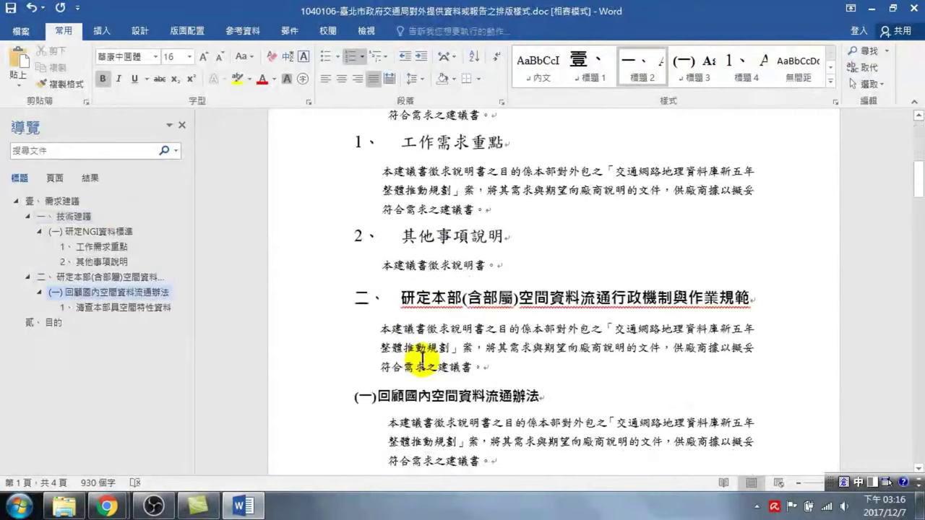
scroll(407, 296, up, 2)
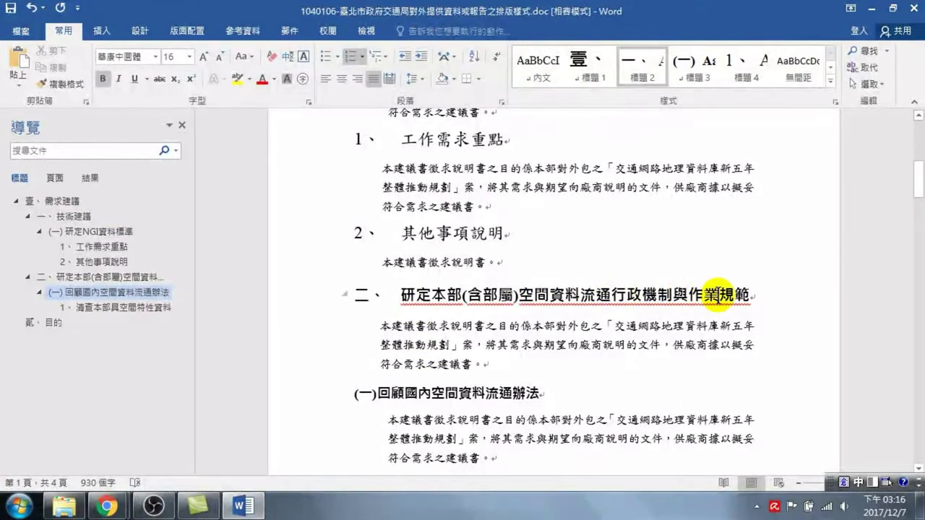
scroll(405, 260, up, 4)
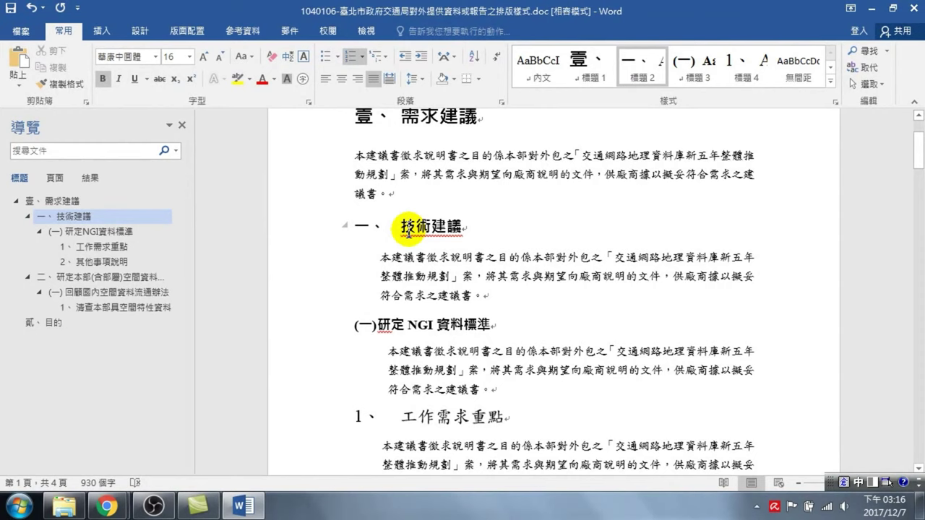
Delete the 一、 number from 技術建議 and update 標題 2 to match the selection
key(BackSpace)
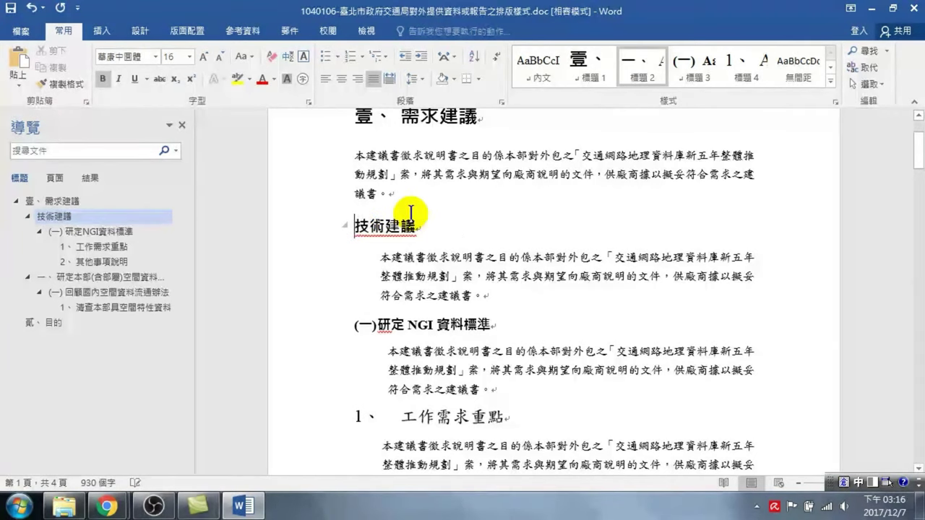
right_click(650, 73)
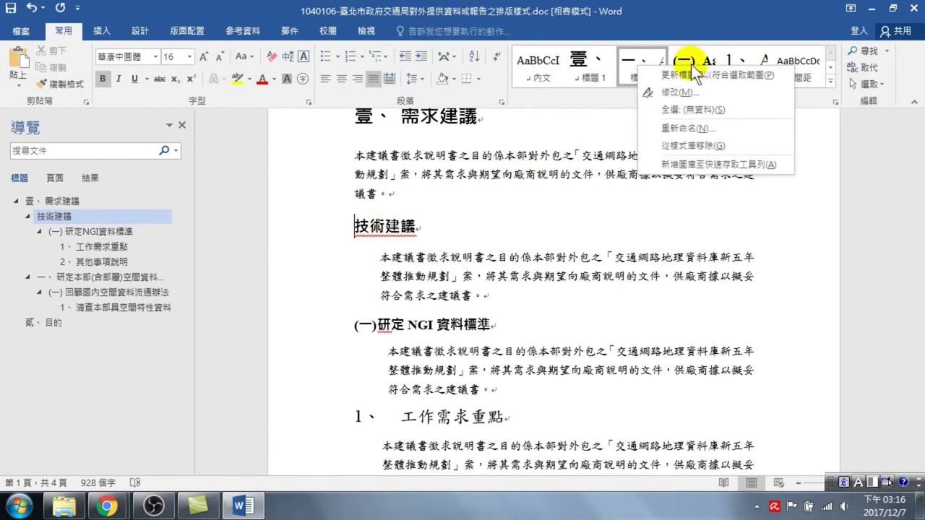
click(686, 76)
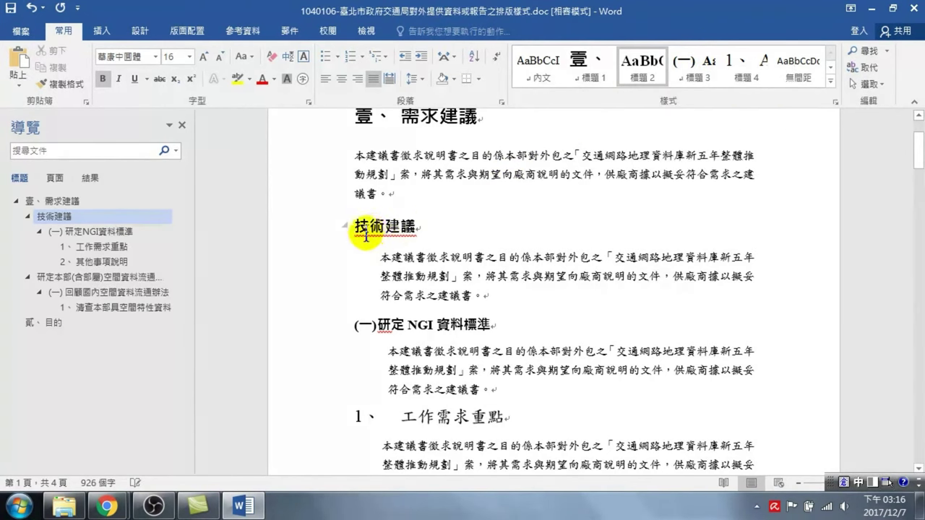
scroll(385, 235, down, 2)
scroll(390, 256, down, 3)
scroll(394, 260, down, 1)
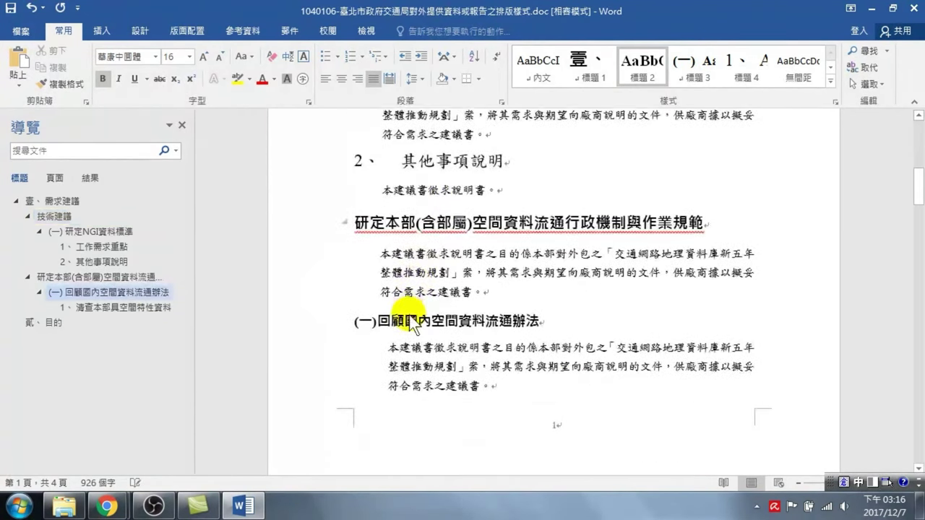
scroll(413, 317, down, 3)
scroll(415, 289, up, 3)
scroll(412, 266, up, 2)
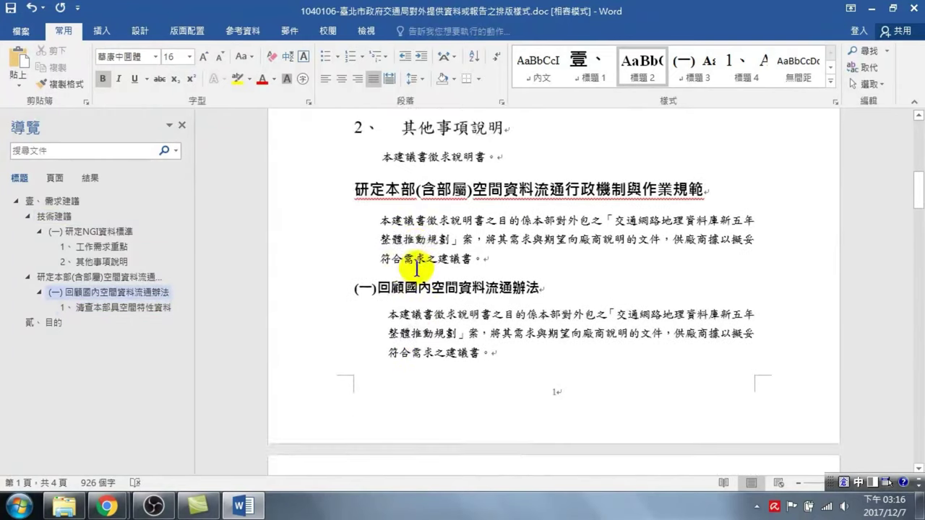
scroll(376, 253, up, 2)
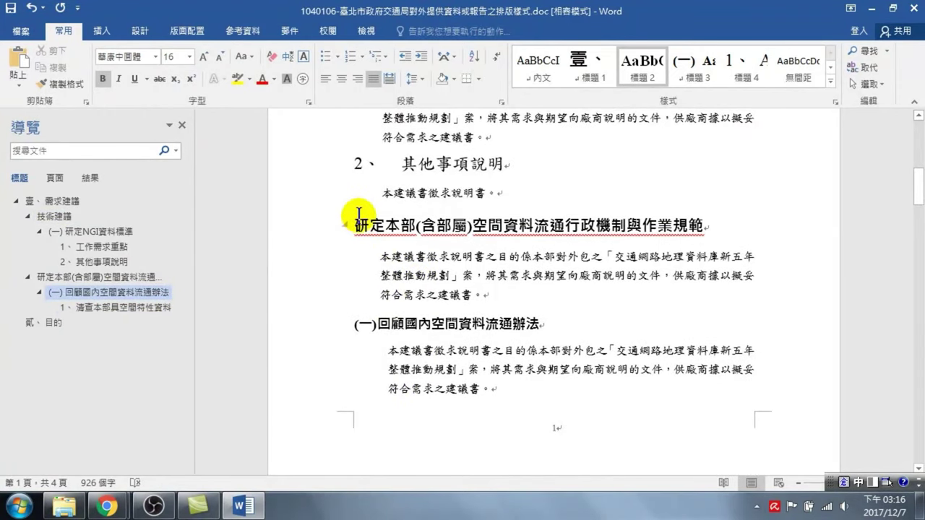
scroll(484, 240, up, 1)
scroll(480, 231, up, 4)
scroll(474, 217, up, 3)
scroll(469, 219, up, 2)
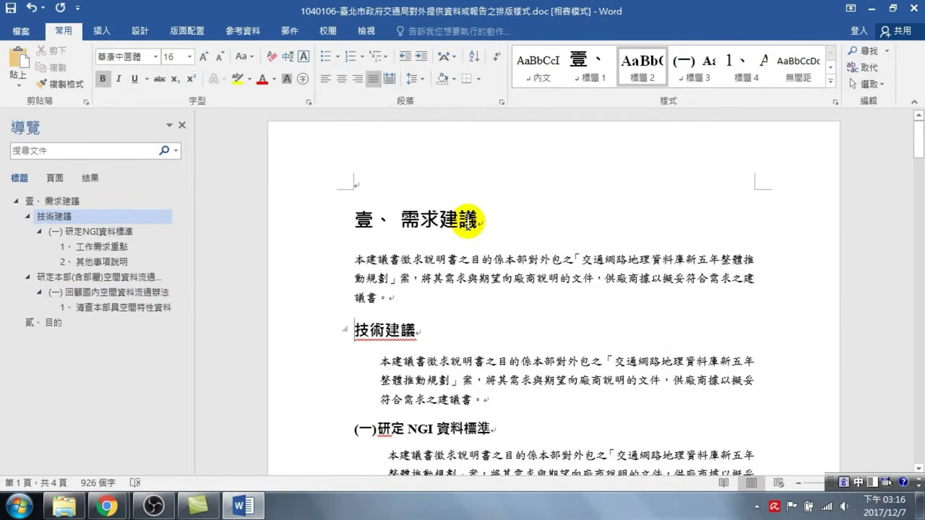
scroll(405, 278, down, 3)
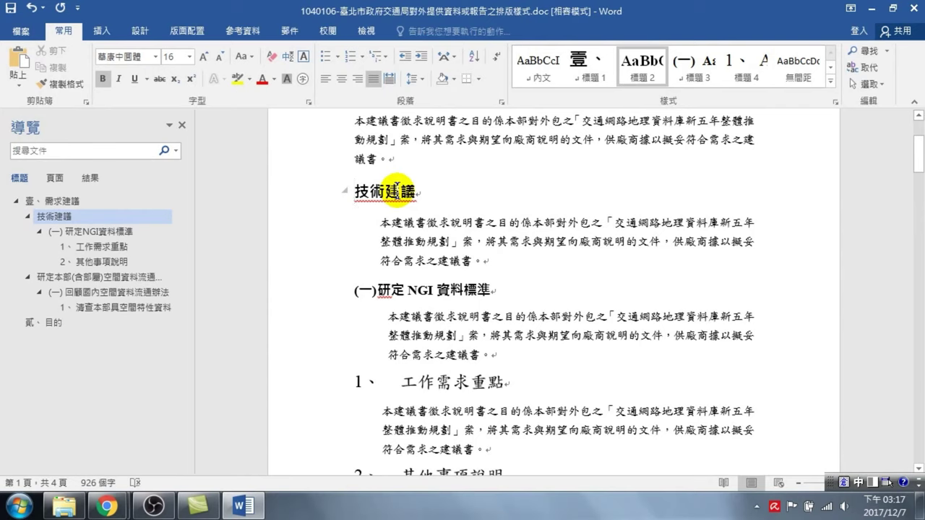
Modify 標題 2 to use 一、二、三 numbering and save the style
right_click(637, 63)
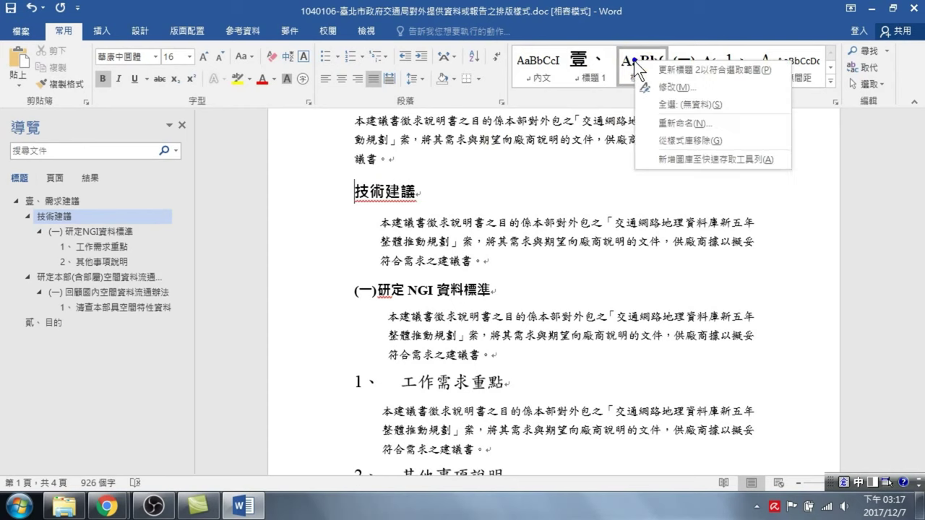
click(666, 86)
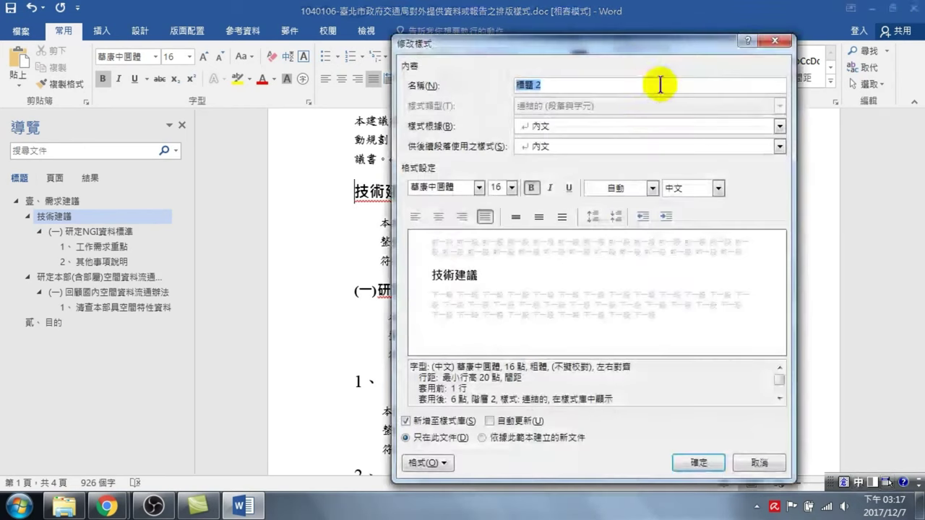
click(436, 464)
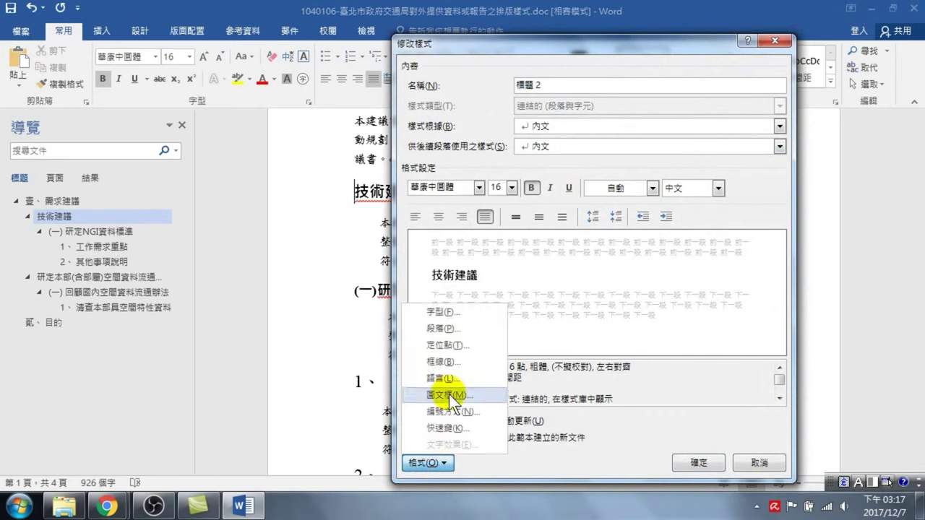
click(443, 412)
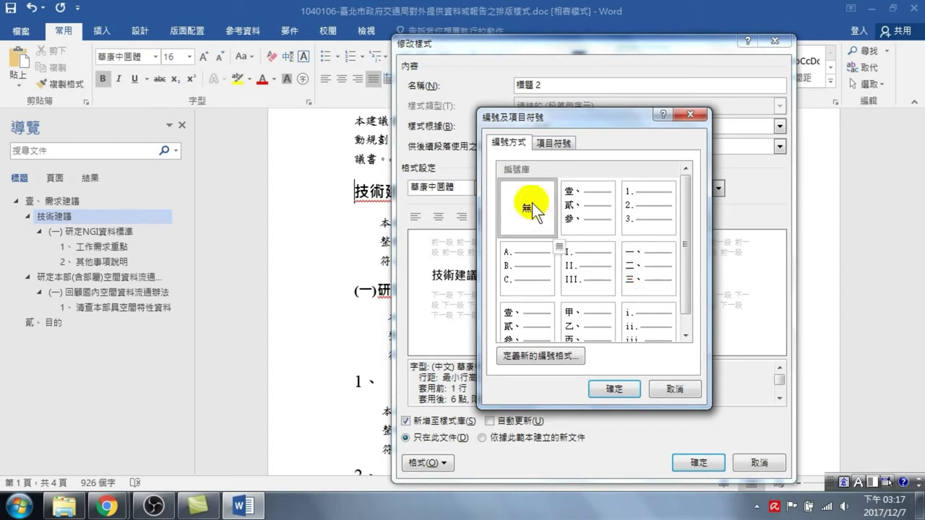
click(639, 264)
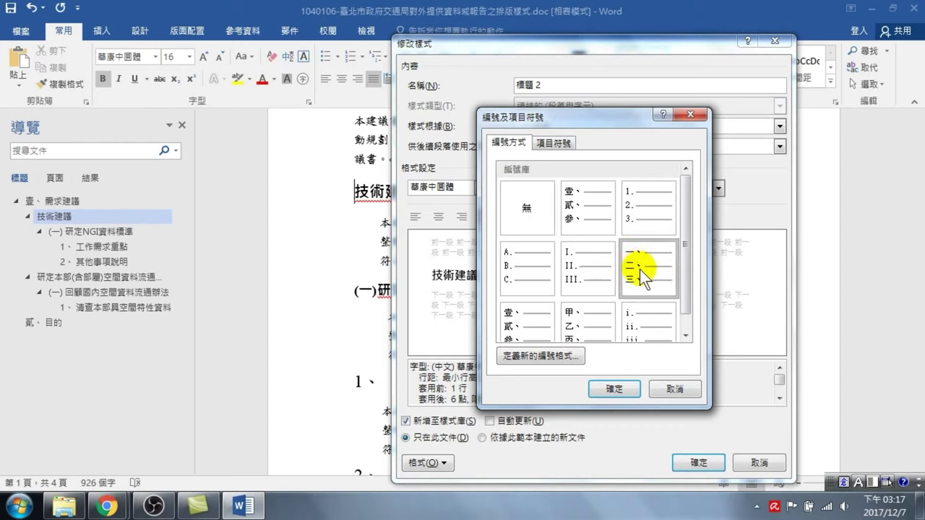
click(611, 389)
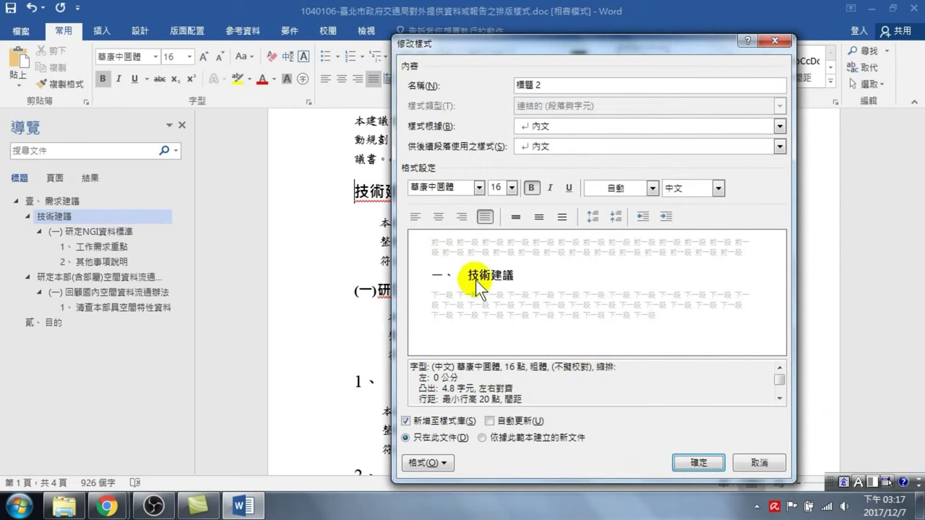
click(692, 463)
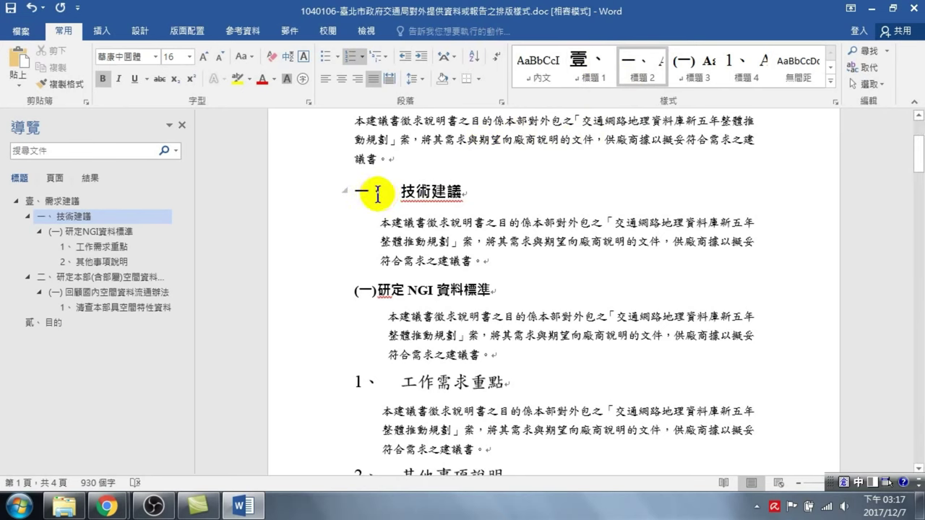
With the caret in the (一)研定 NGI 資料標準 heading, open Modify Style for 標題 3
scroll(390, 209, down, 6)
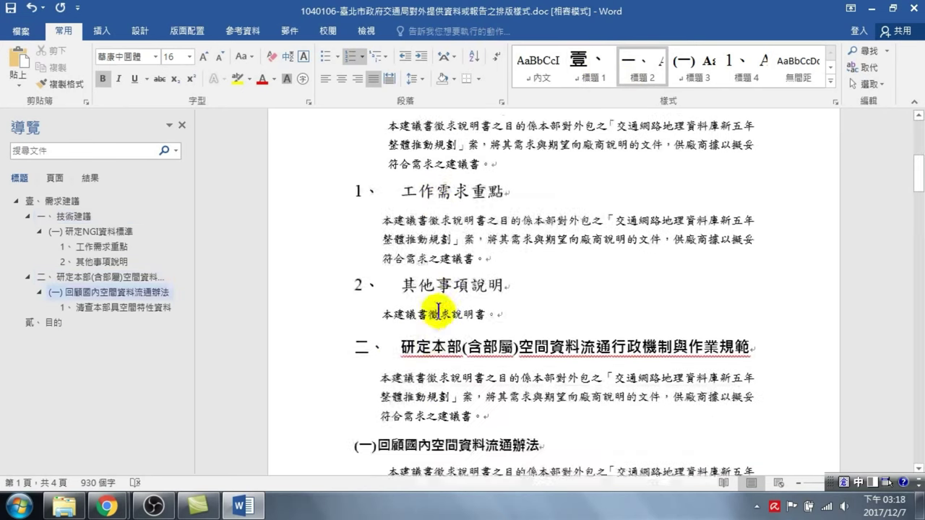
scroll(399, 333, up, 1)
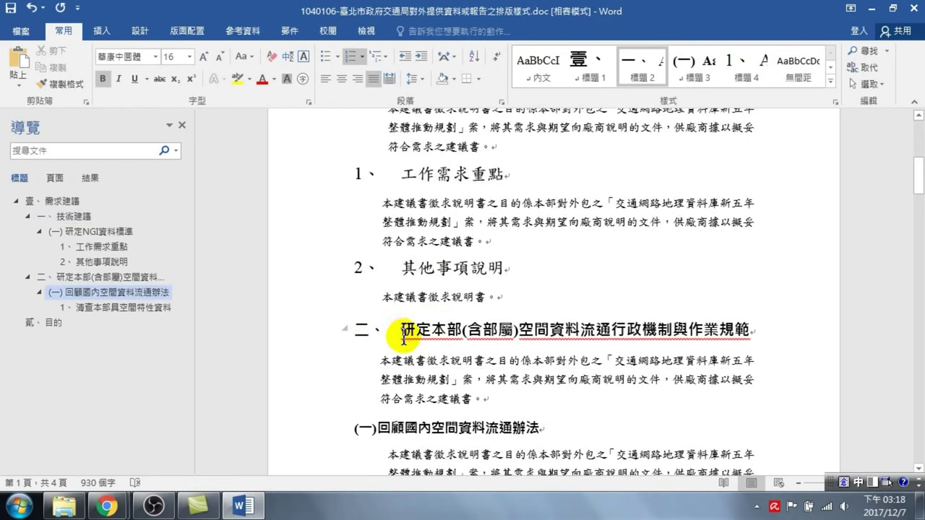
scroll(470, 228, up, 3)
scroll(470, 231, up, 3)
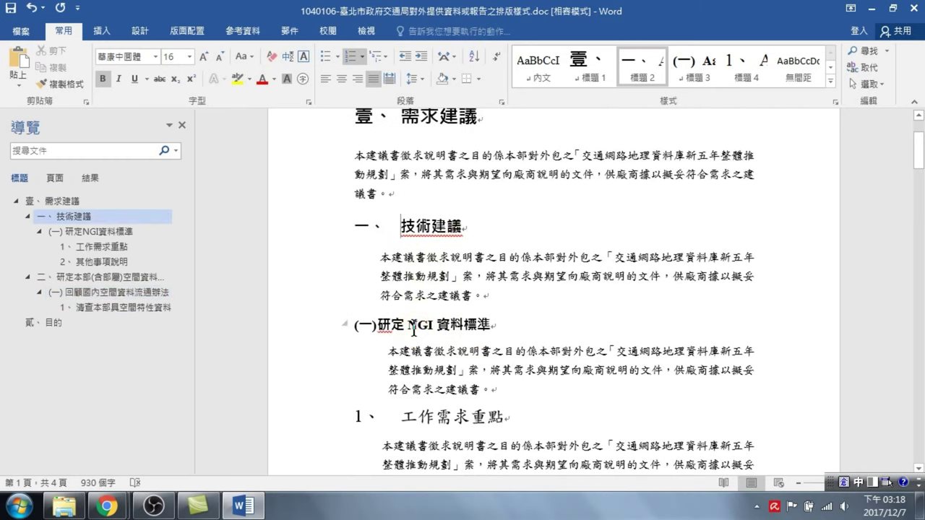
click(413, 329)
right_click(694, 59)
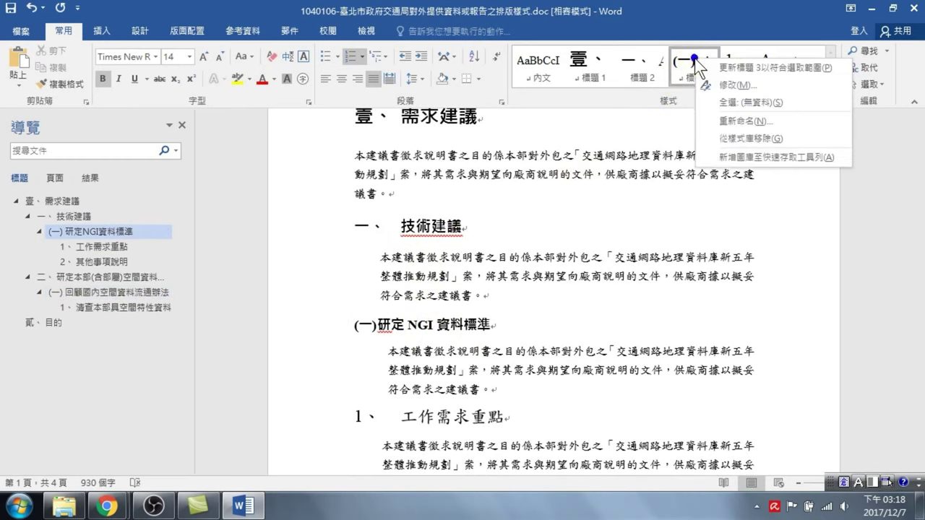
click(729, 83)
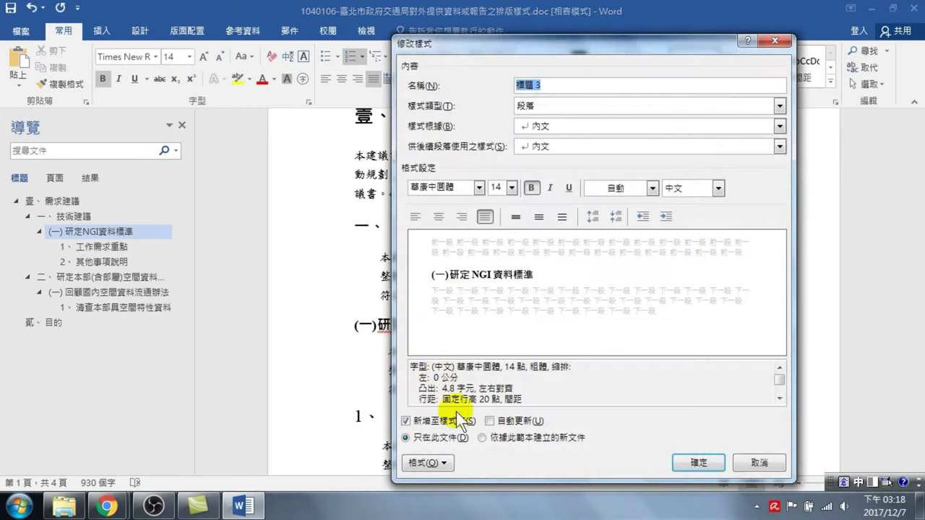
In the 標題 3 numbering settings, pick the 一、二、三、 list and start defining a new number format
click(409, 463)
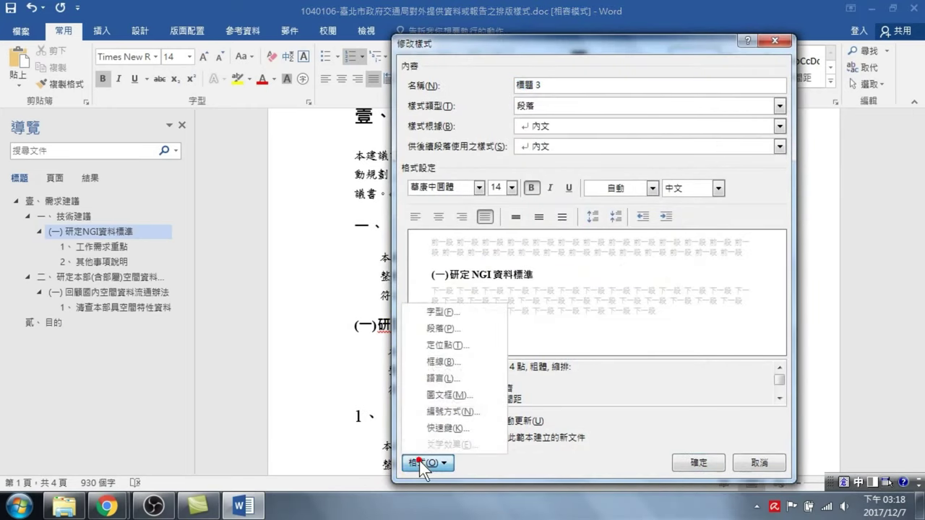
click(442, 411)
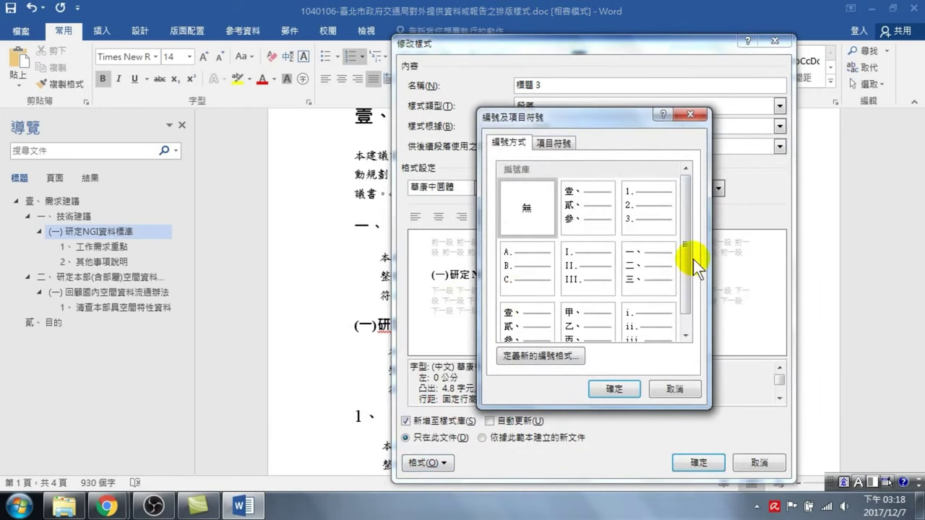
mouse_move(686, 254)
mouse_down()
mouse_move(700, 235)
mouse_move(697, 296)
mouse_up()
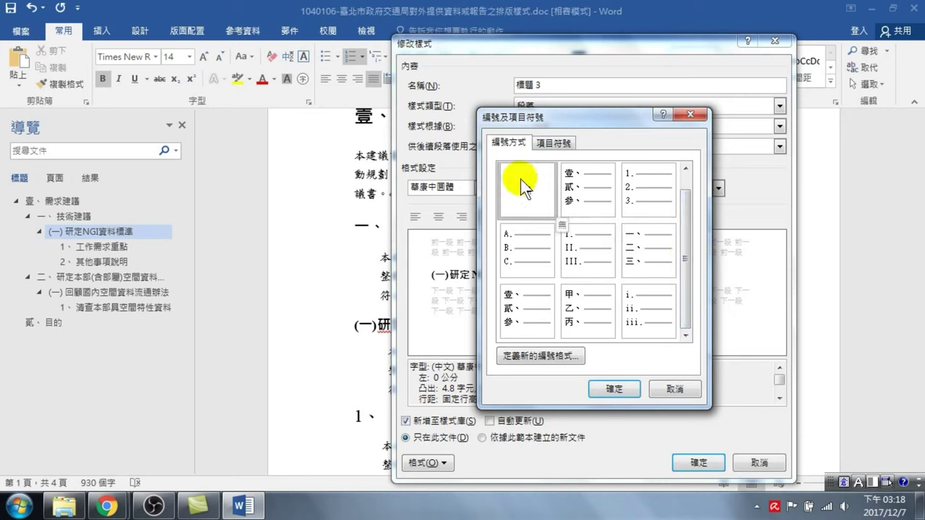
click(642, 243)
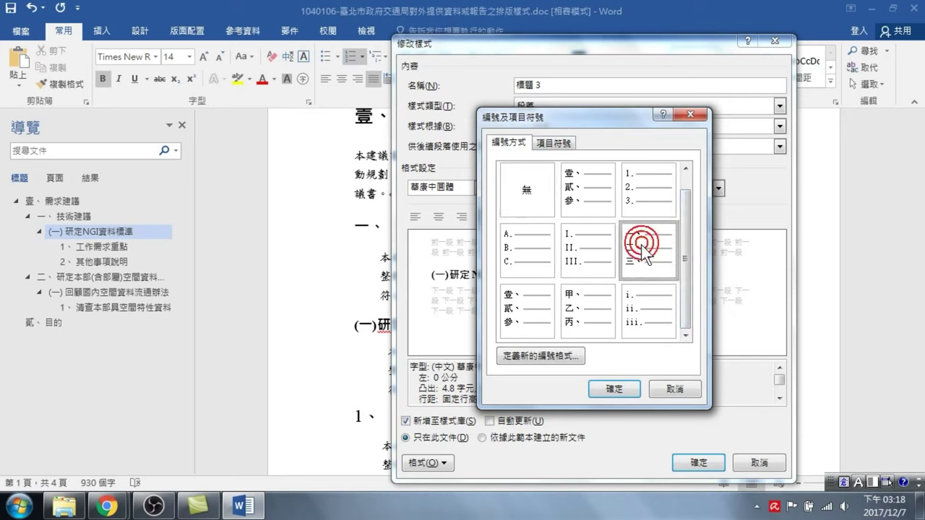
click(557, 355)
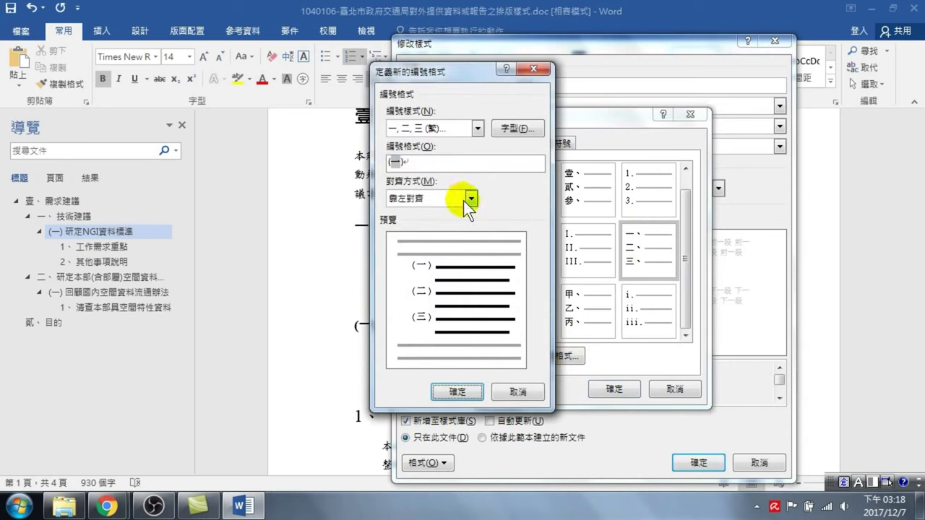
Set the 標題 3 number format to (一) with style 一, 二, 三 (繁), and confirm both dialogs
click(416, 160)
drag(389, 162, 411, 187)
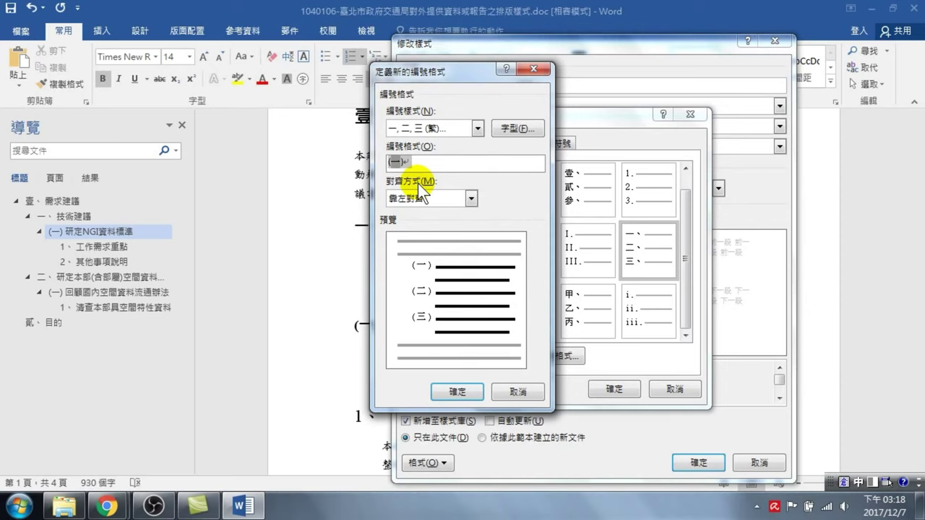
click(458, 127)
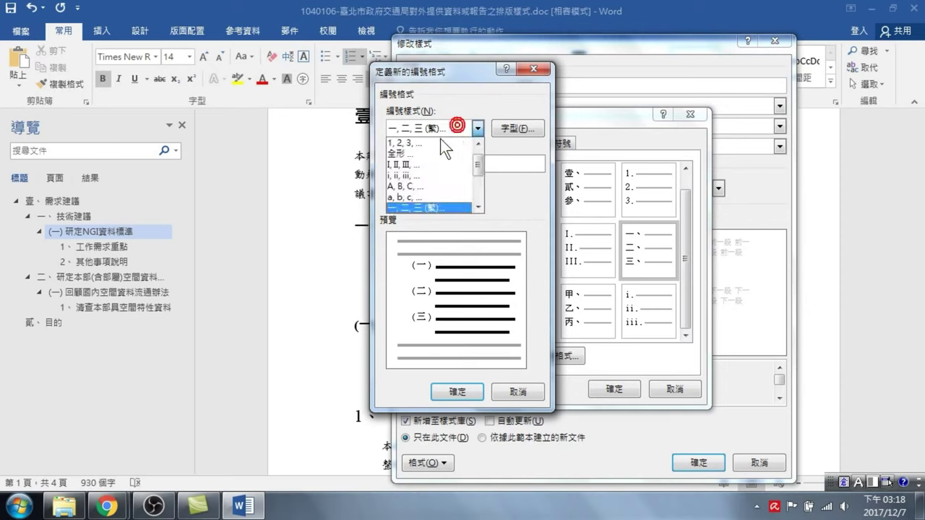
click(413, 207)
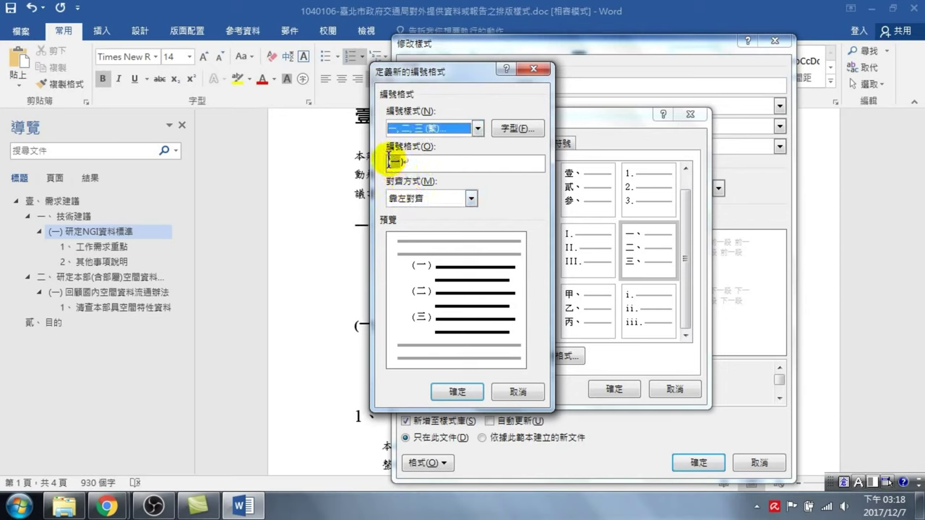
drag(388, 162, 404, 181)
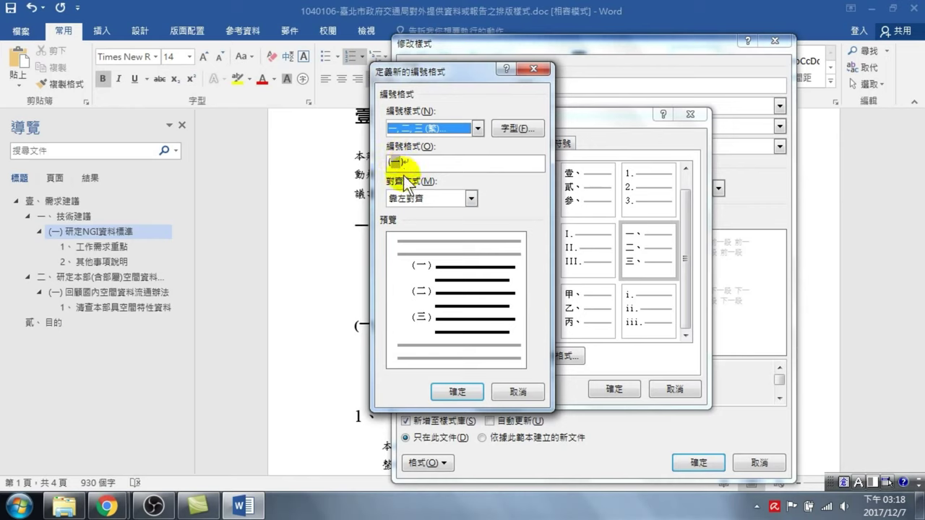
click(402, 163)
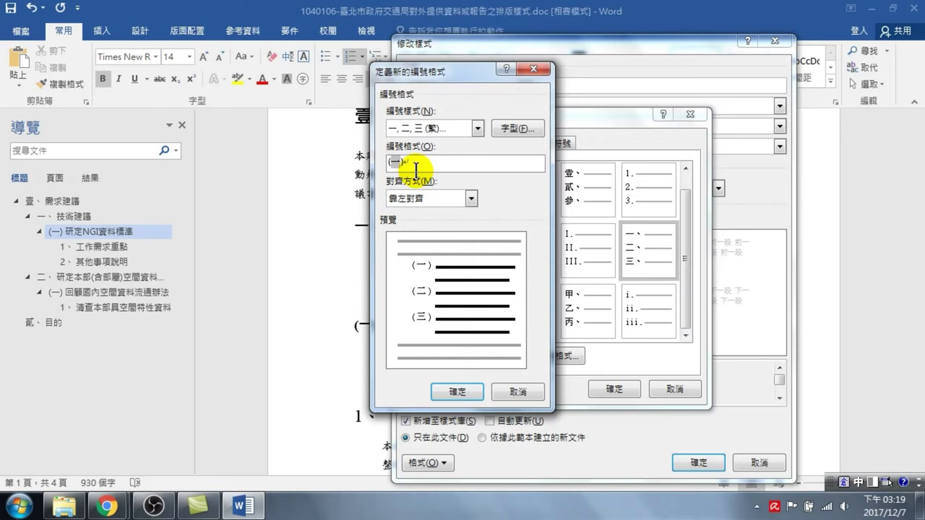
click(455, 393)
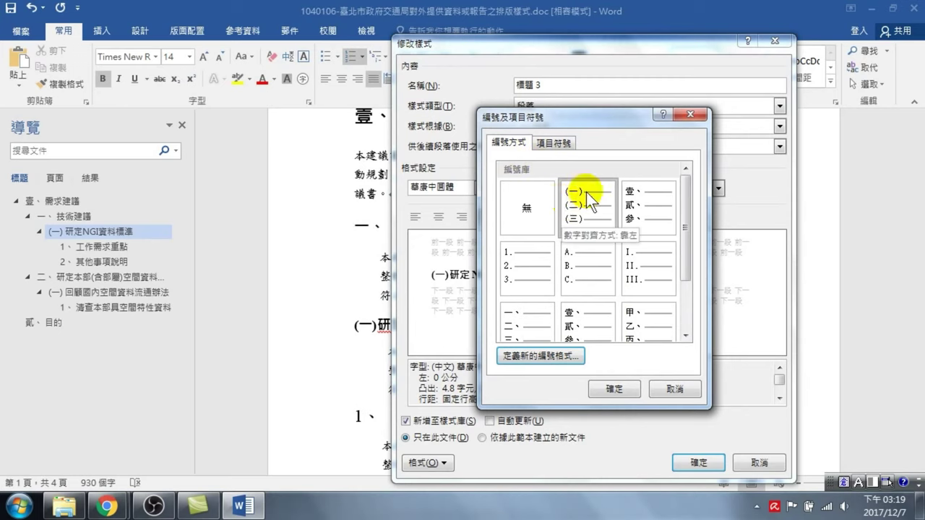
click(614, 389)
Save the 標題 3 style, then add 如擬。 below 其他事項說明 as a 標題 3 heading
click(698, 463)
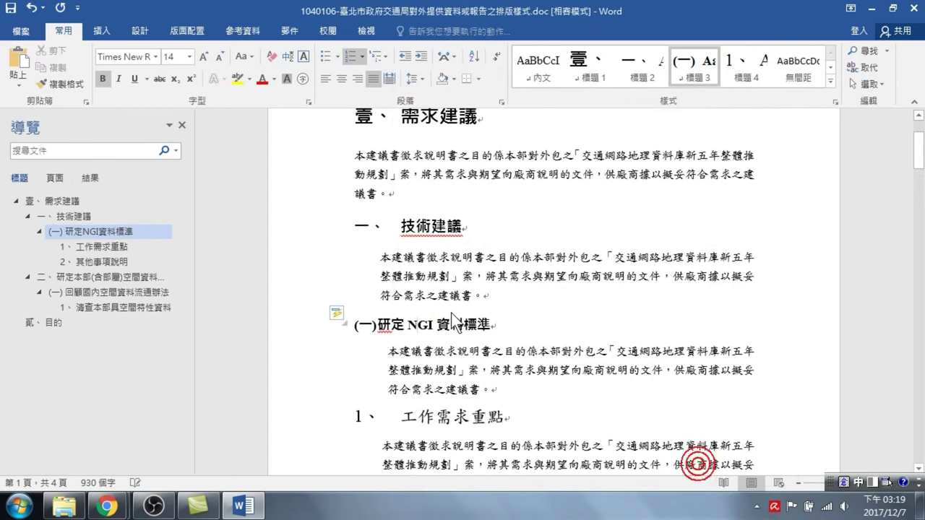
scroll(394, 325, down, 3)
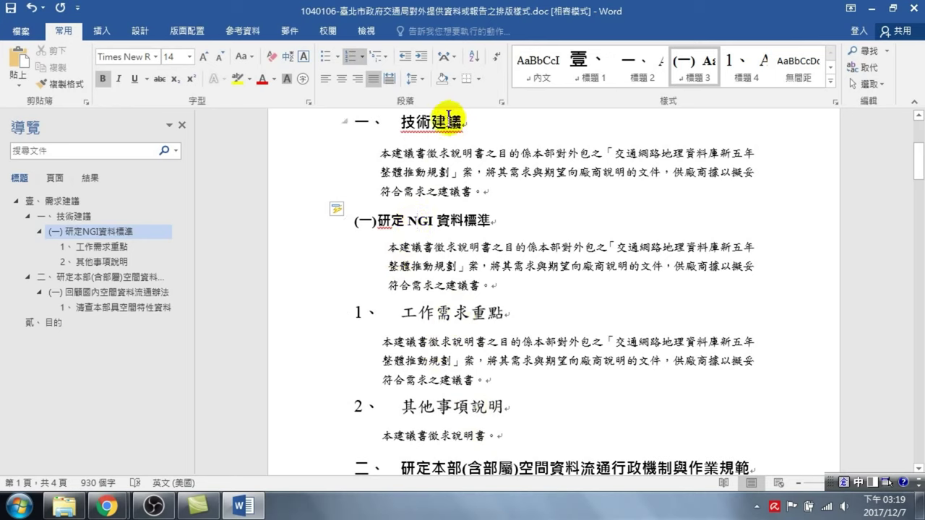
click(525, 434)
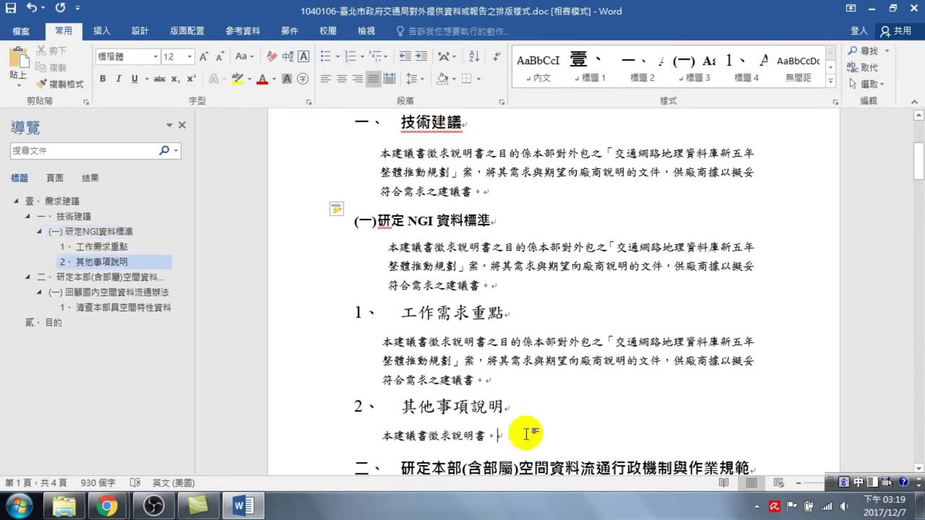
key(Return)
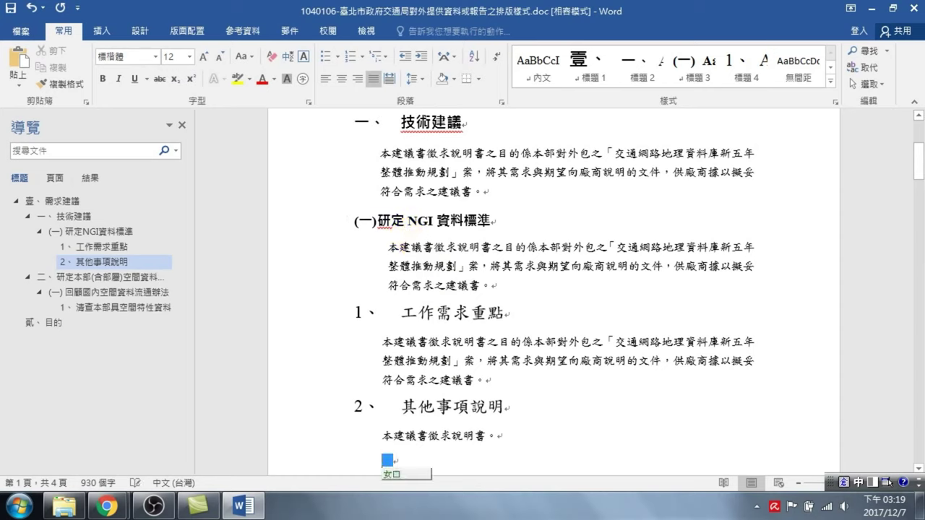
text(如)
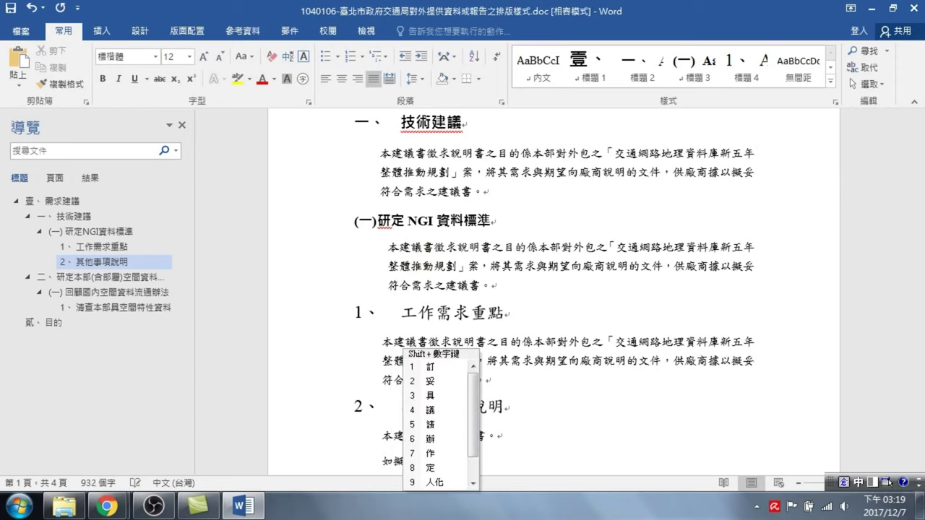
text(擬)
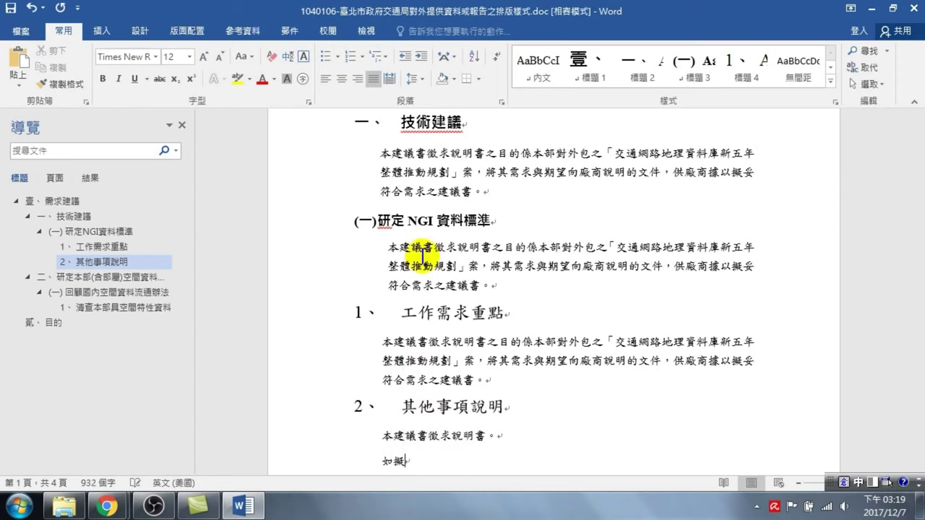
text(。)
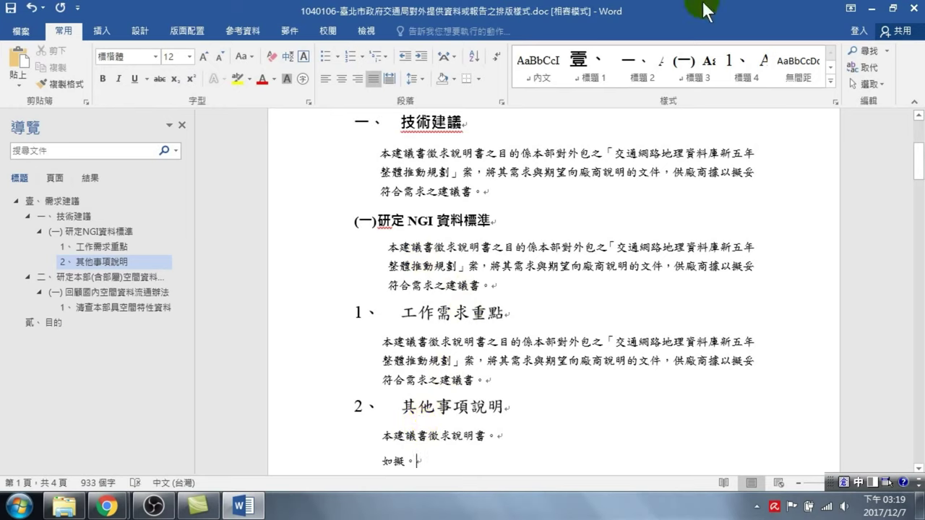
click(694, 62)
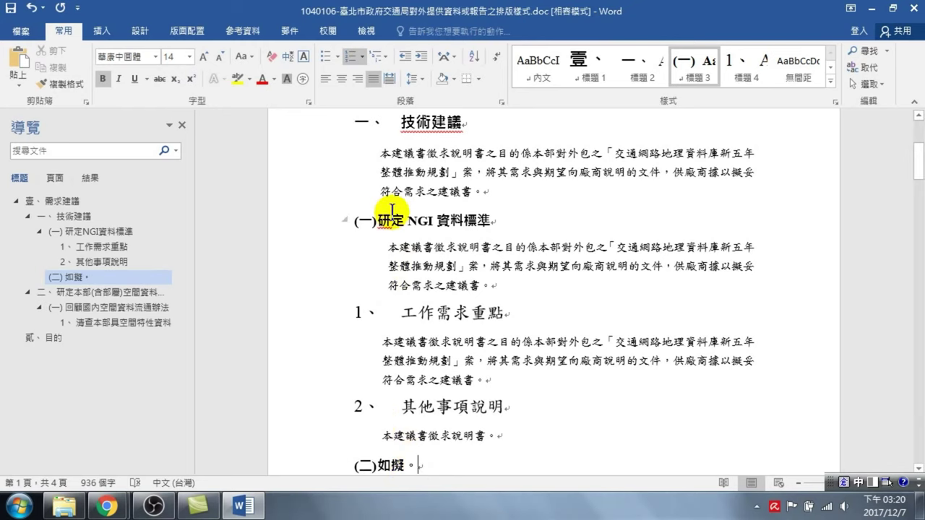
scroll(370, 163, up, 5)
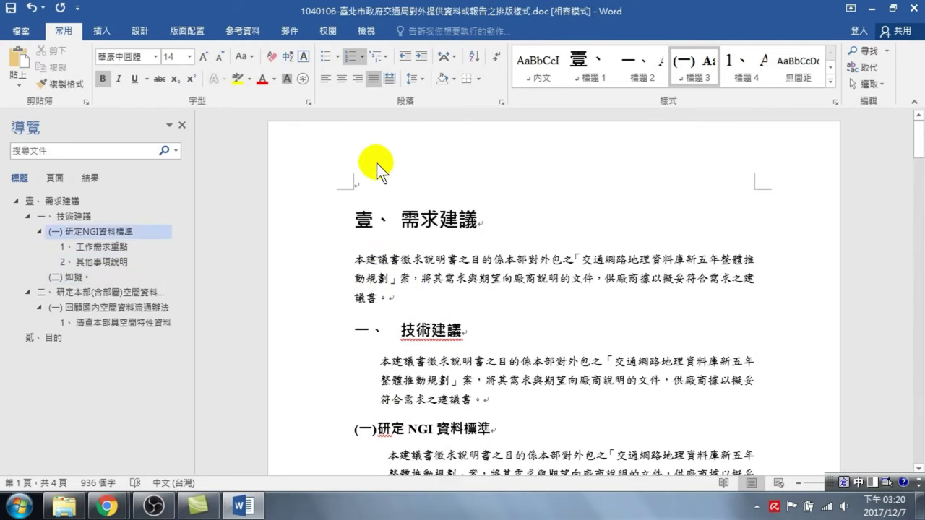
Inspect the 1、工作需求重點 and 壹、需求建議 headings, including the 壹、 number's formatting
scroll(374, 262, down, 2)
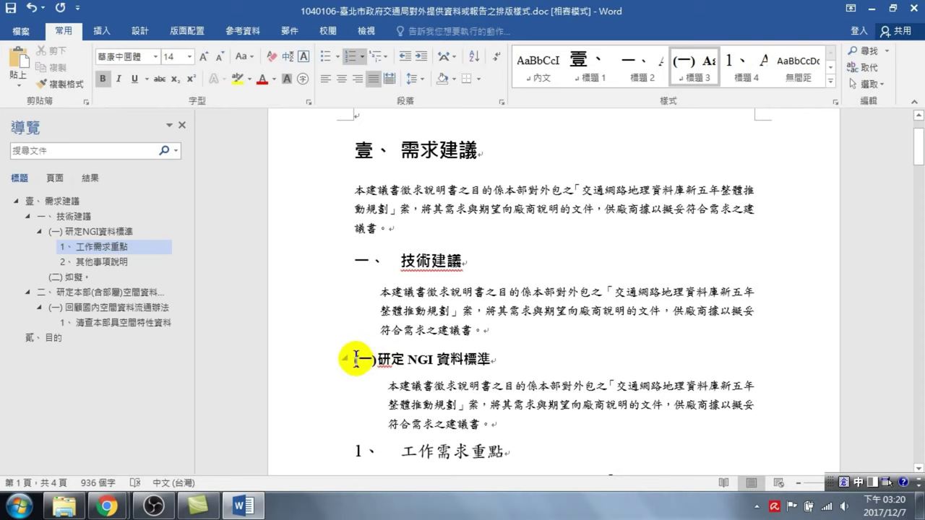
scroll(382, 354, down, 2)
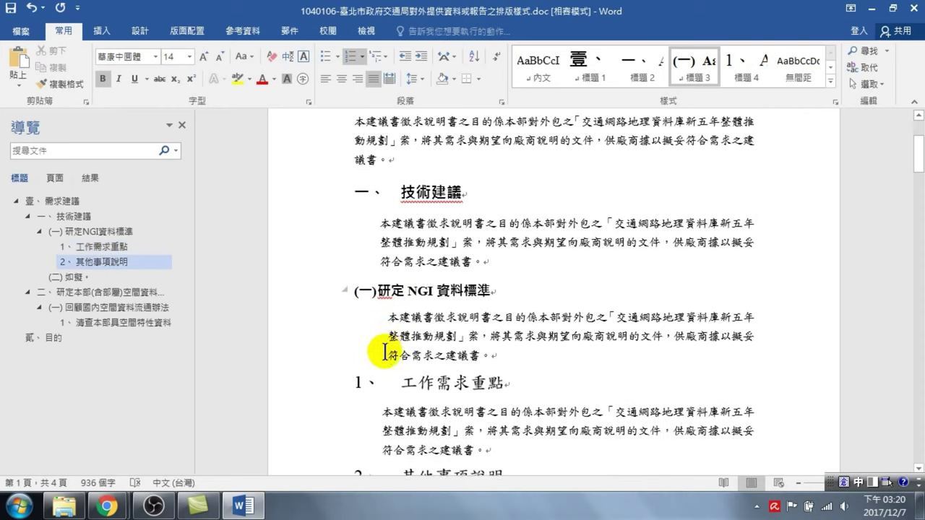
click(405, 383)
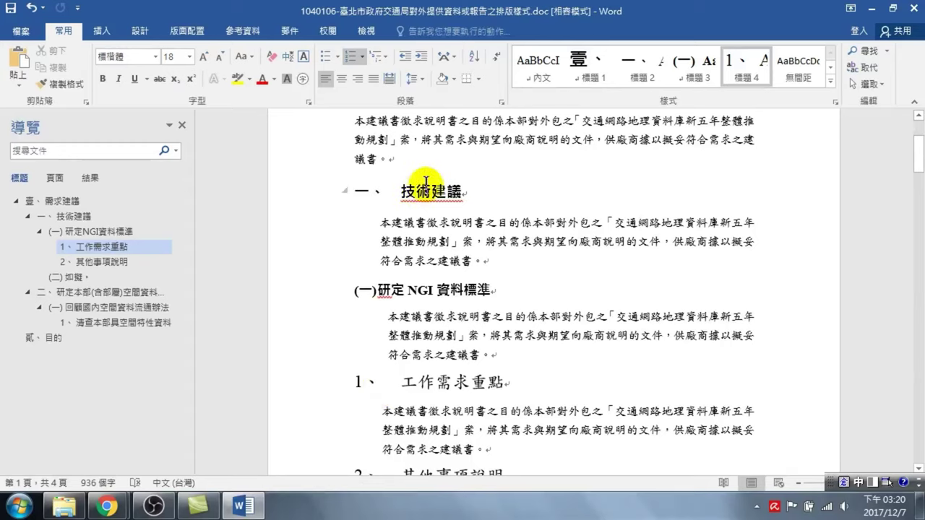
scroll(400, 215, up, 3)
click(419, 219)
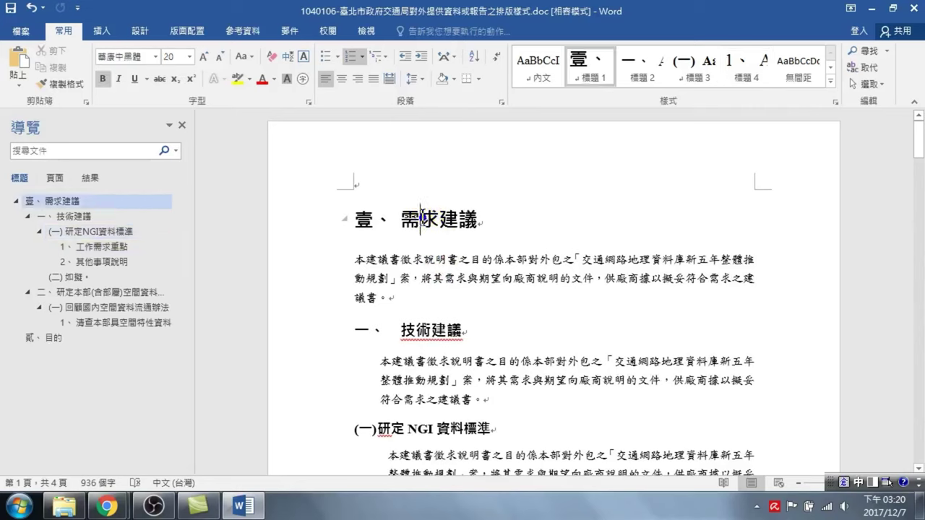
click(373, 222)
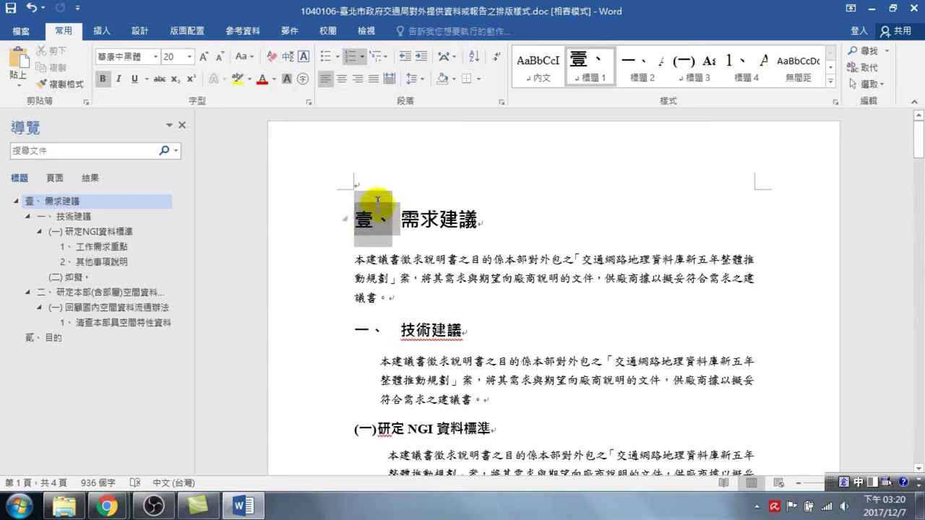
click(419, 219)
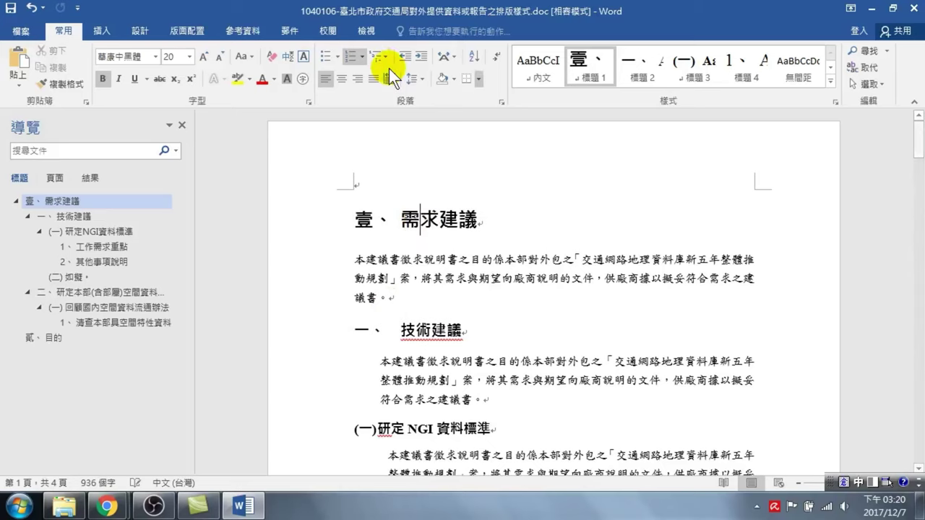
Turn on the rulers from the View tab and select the 壹、 heading number
click(367, 32)
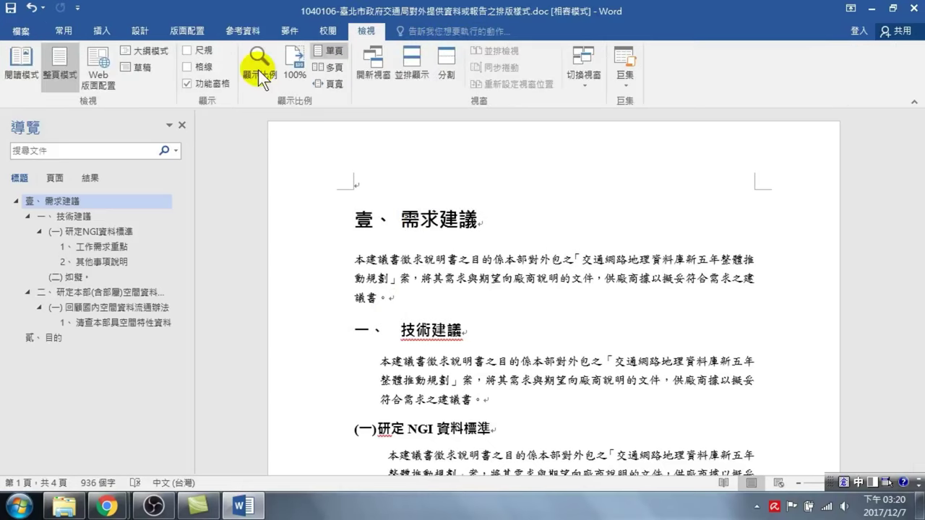
click(188, 50)
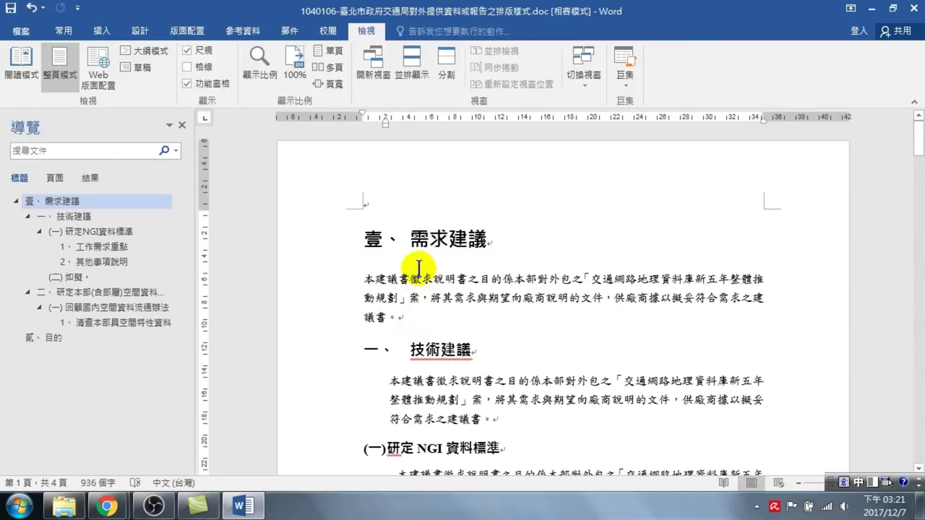
click(374, 240)
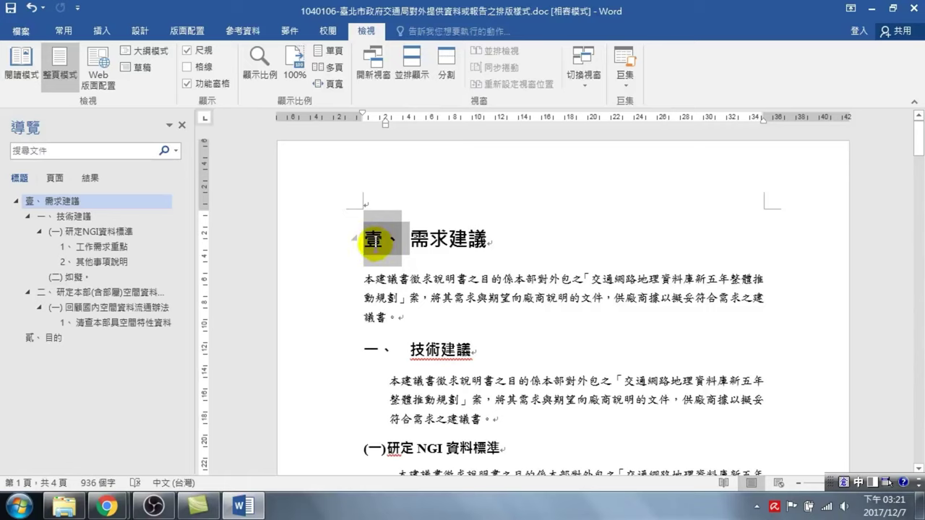
Add a 1.4 cm tab stop after the 壹、 number via 調整清單縮排 and update Heading 1
right_click(375, 242)
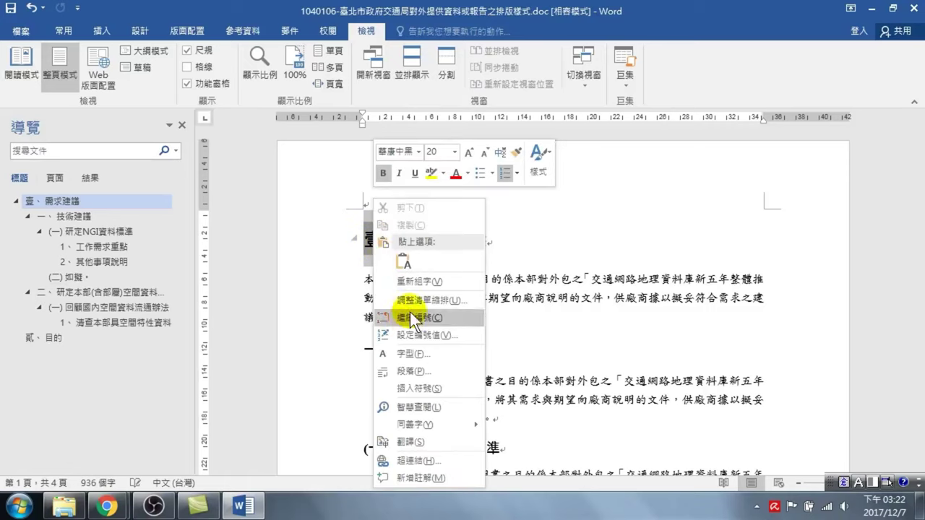
click(424, 302)
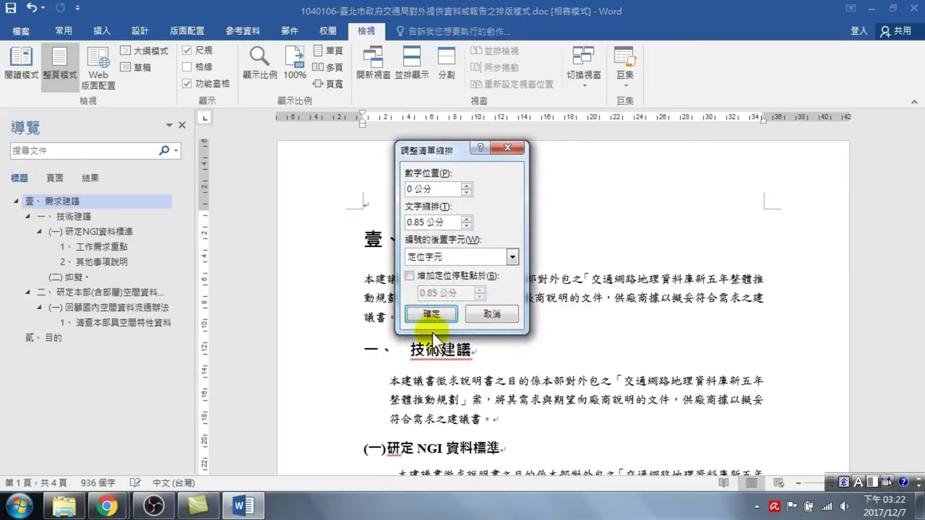
click(409, 276)
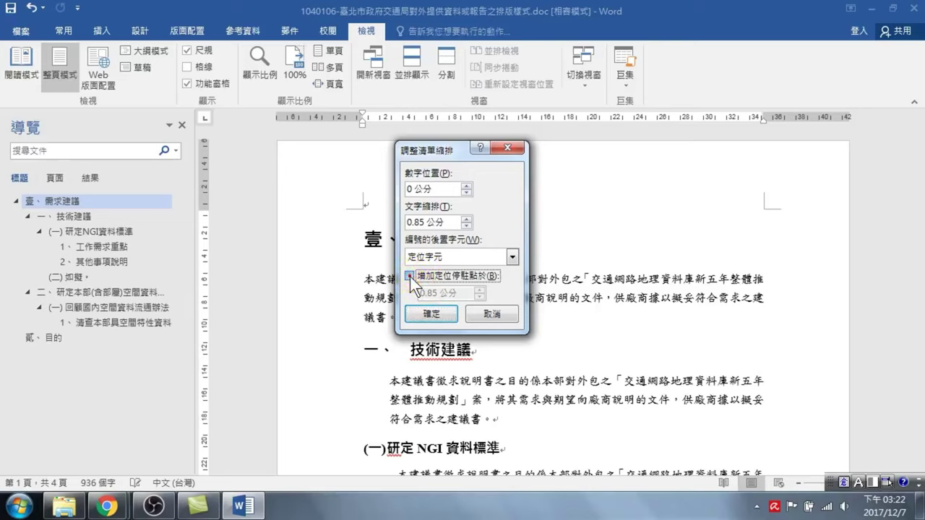
click(408, 275)
click(409, 275)
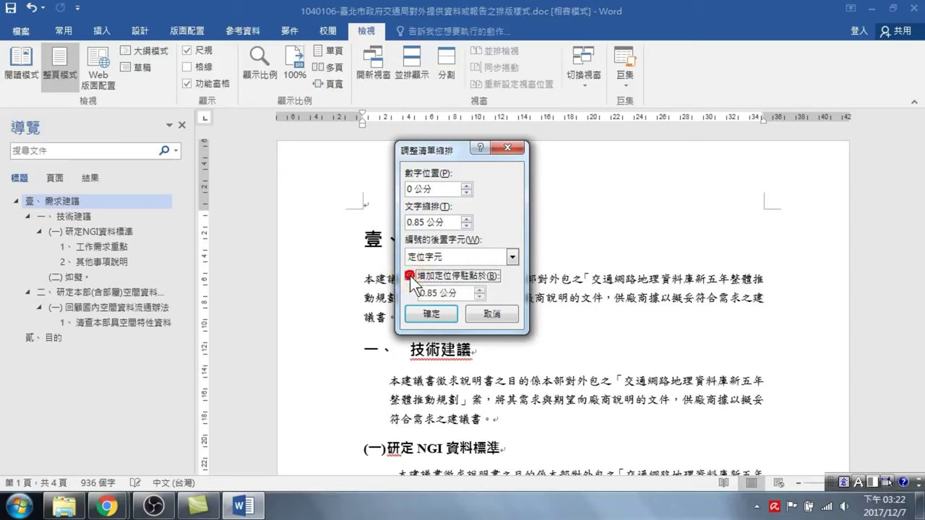
click(480, 290)
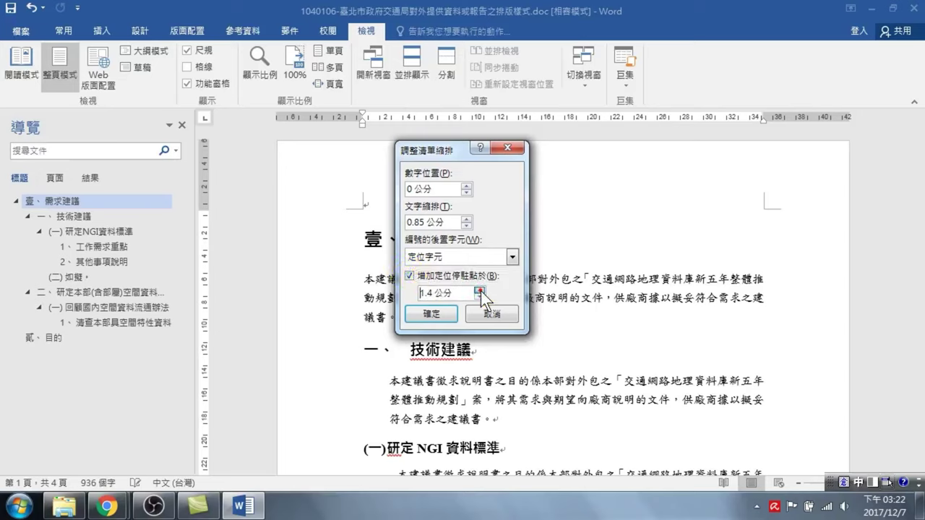
drag(434, 292, 403, 296)
click(426, 314)
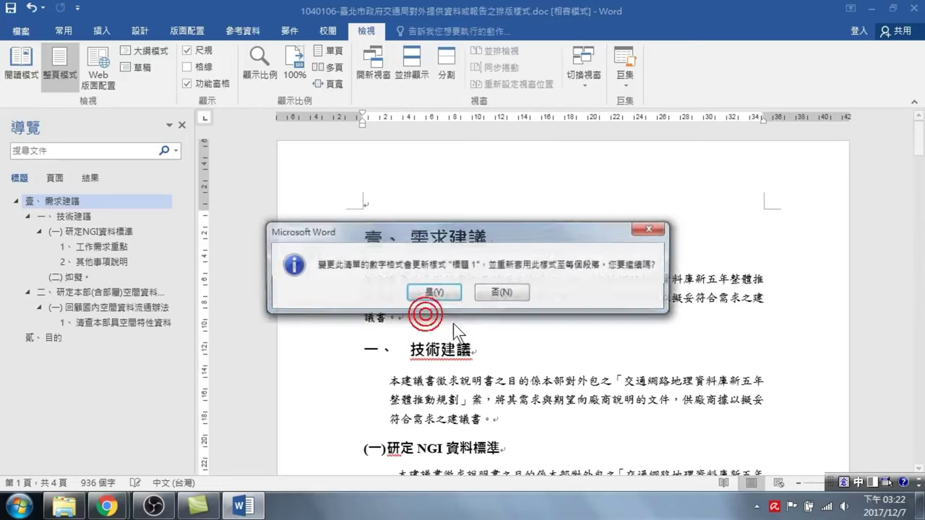
click(432, 292)
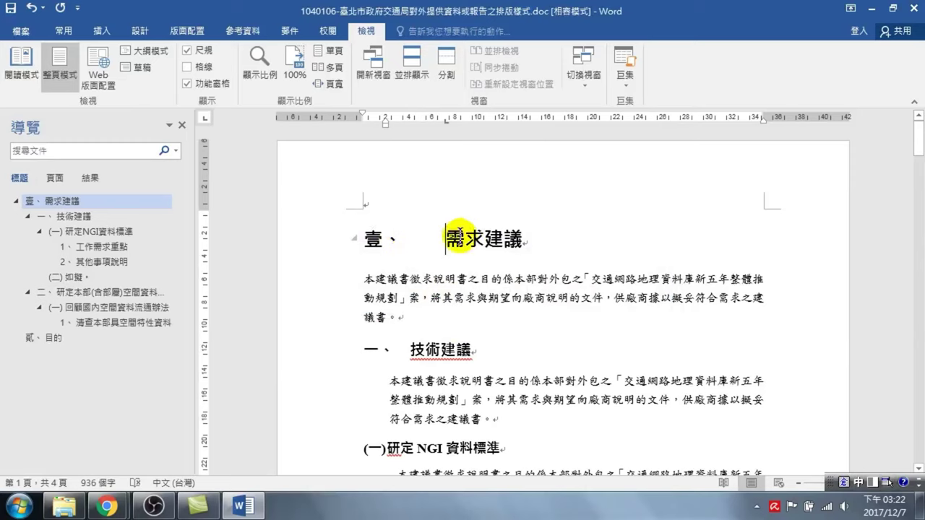
Reduce the tab stop after the 壹、 number to 0.85 and update the Heading 1 style
right_click(374, 240)
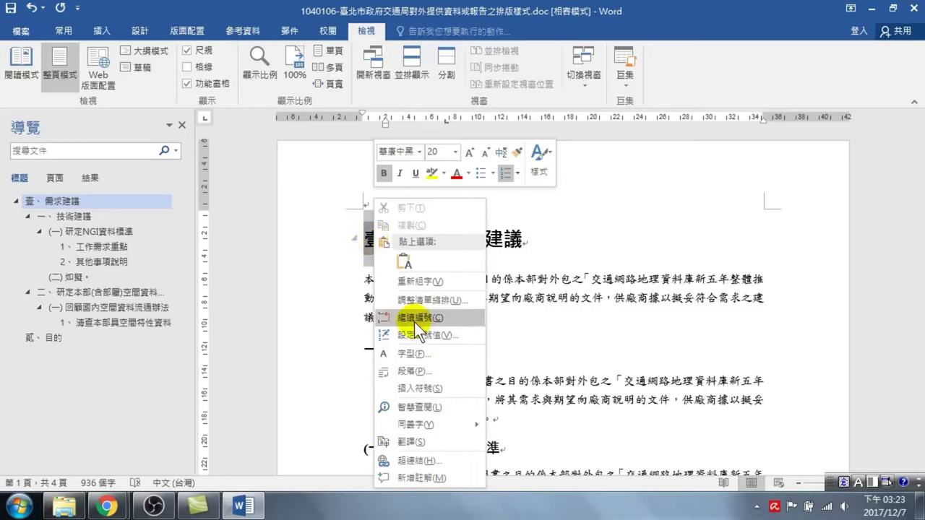
click(429, 300)
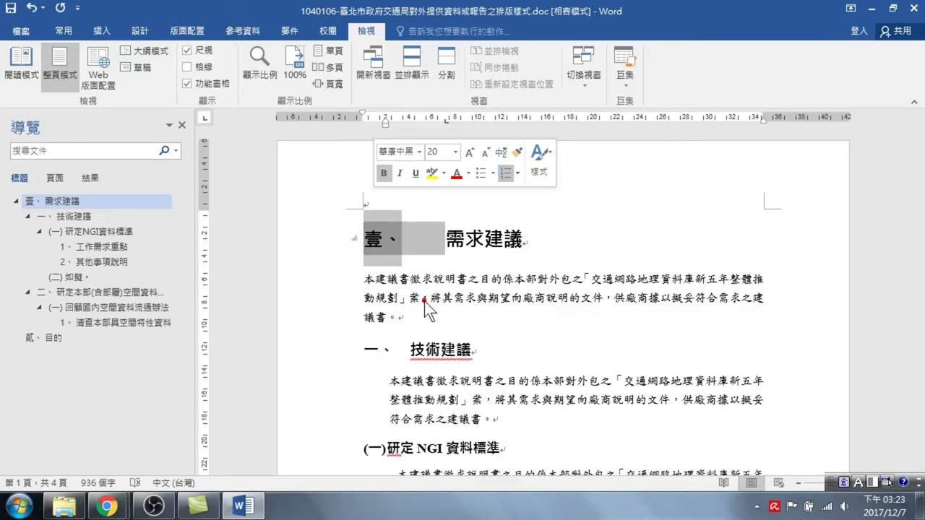
drag(427, 293, 407, 296)
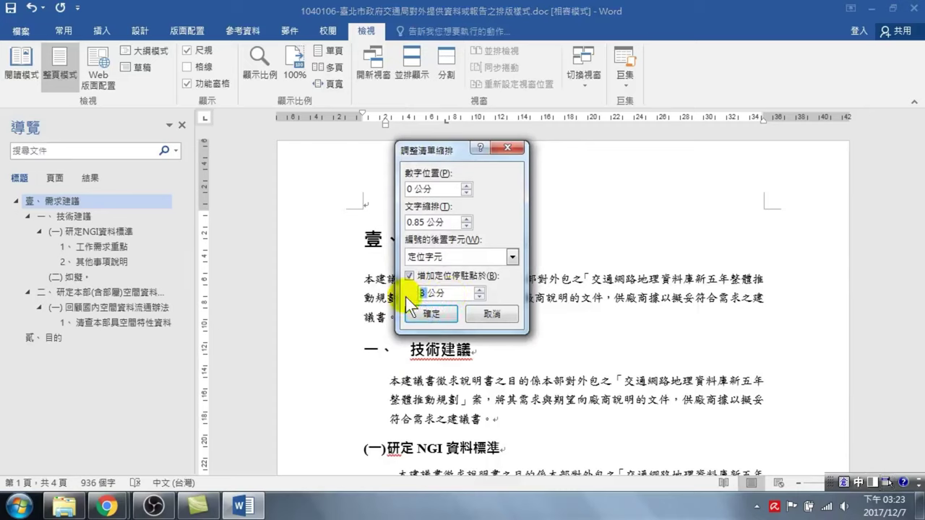
text(0.8)
text(5)
click(430, 315)
click(432, 293)
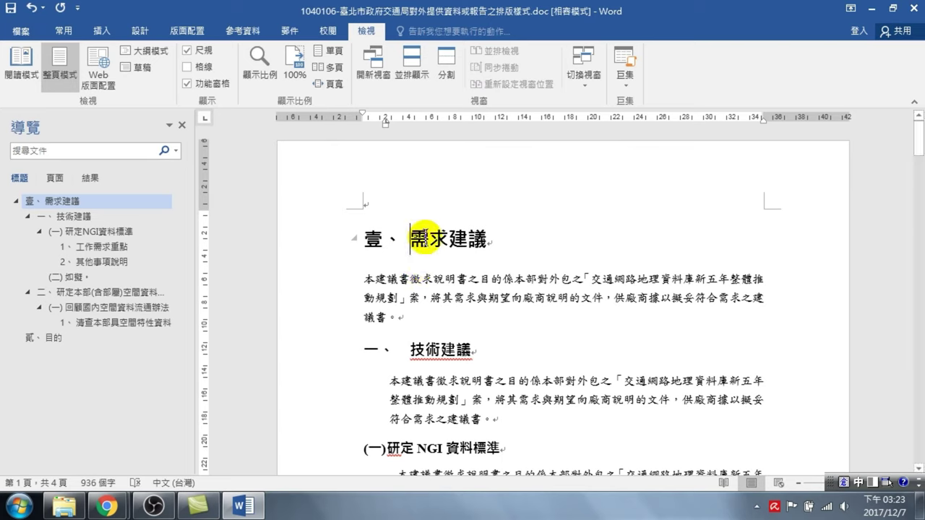
click(64, 33)
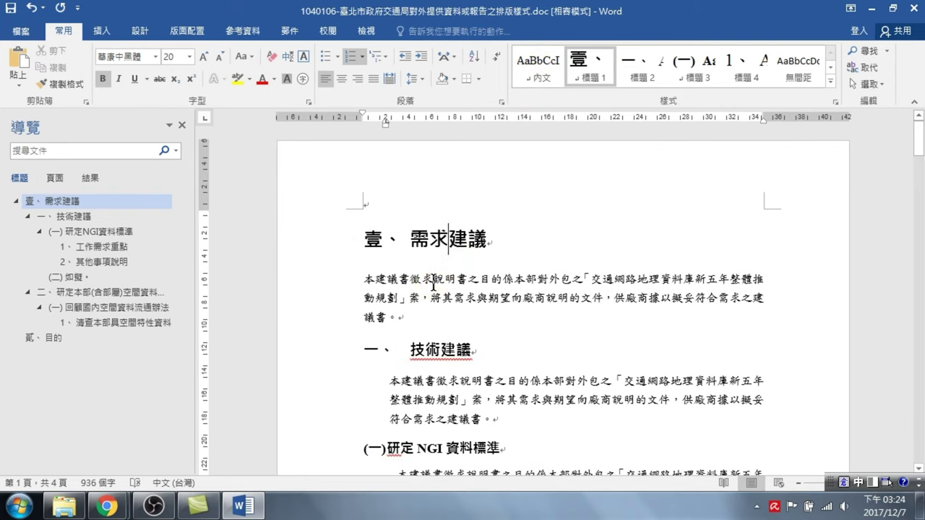
Modify the 內文 style to justified alignment with 中文印刷樣式 文字對齊方式 set to 置中
click(433, 278)
right_click(535, 64)
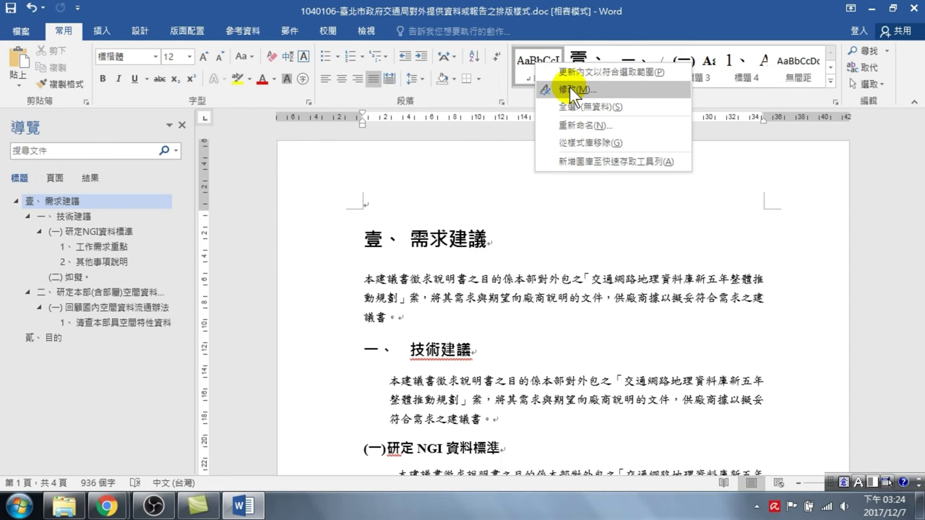
click(574, 89)
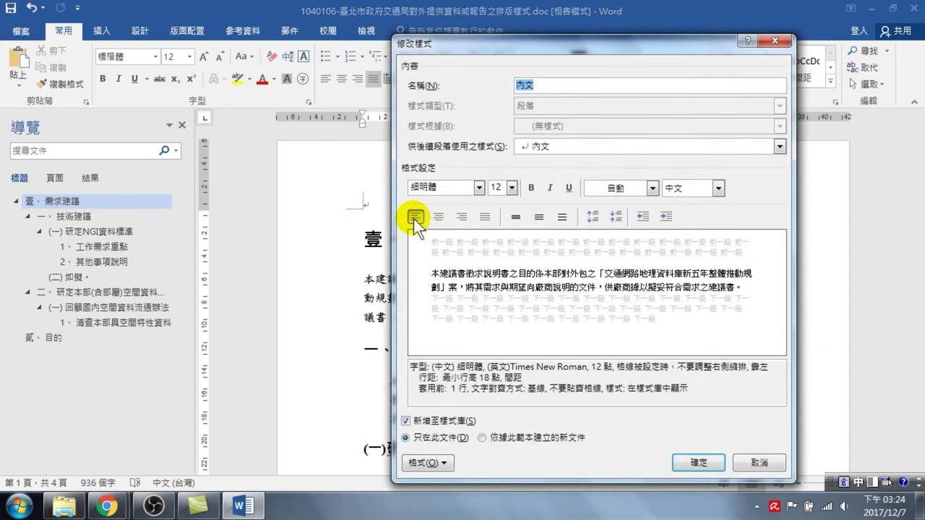
click(482, 215)
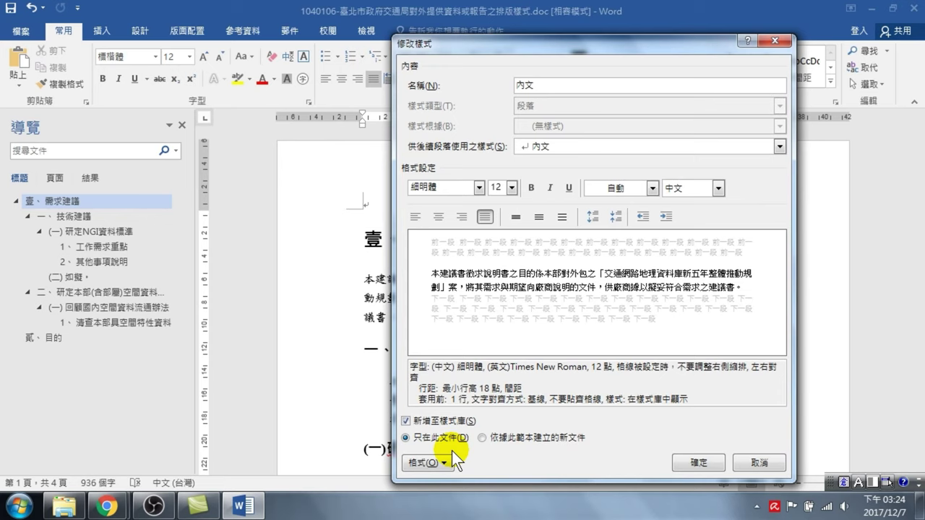
click(449, 453)
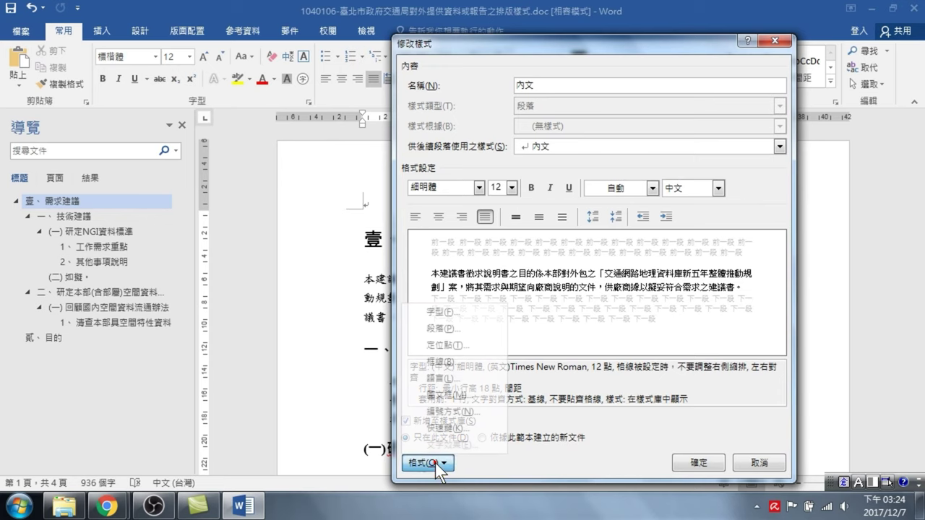
click(452, 332)
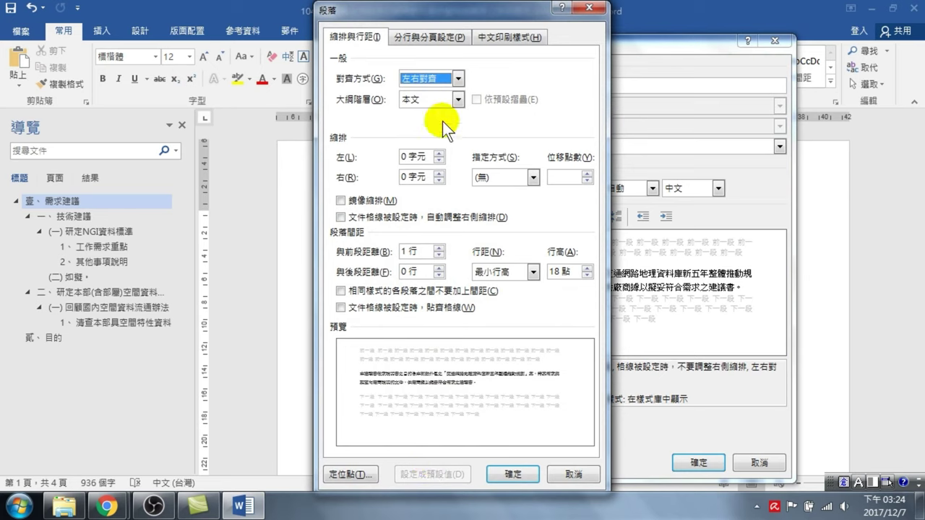
click(502, 32)
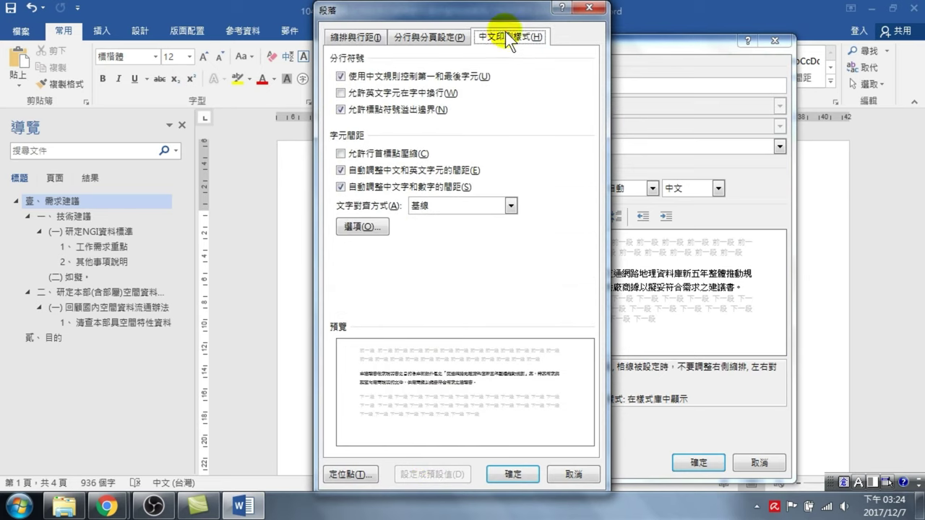
click(430, 206)
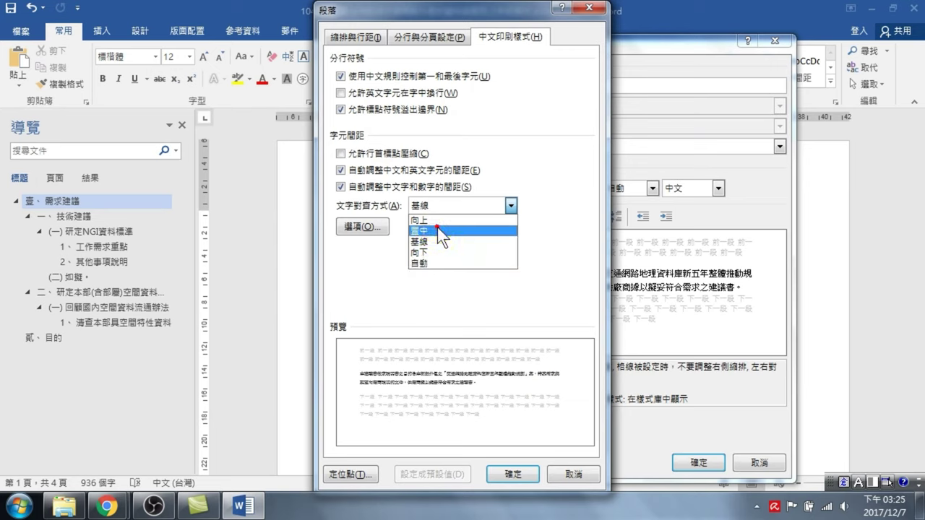
click(437, 230)
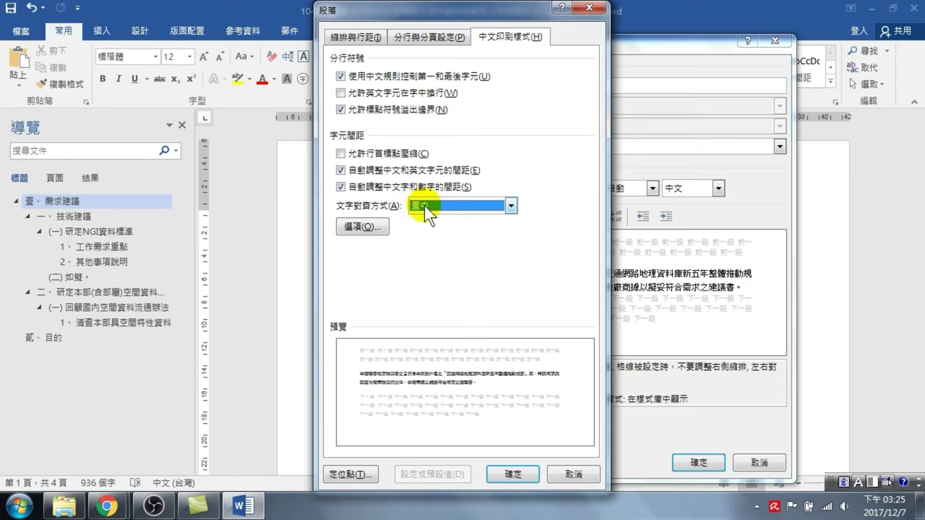
click(512, 471)
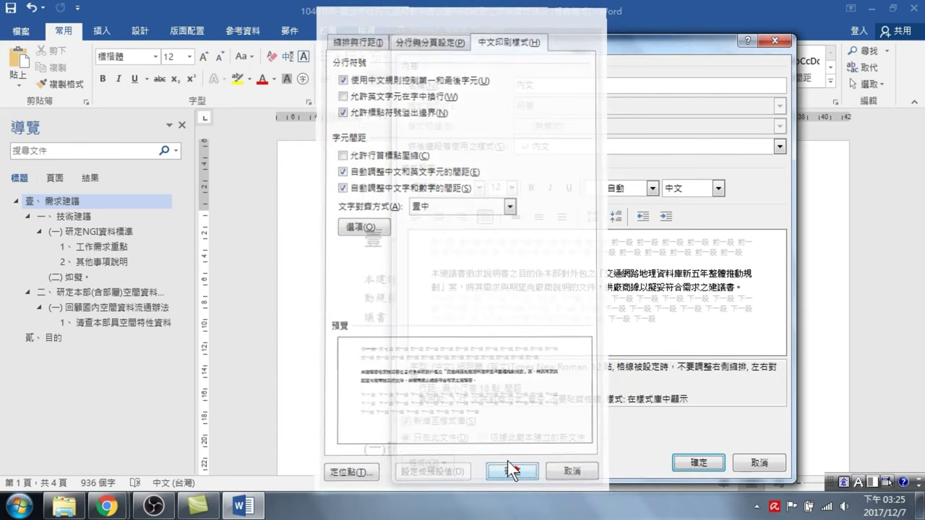
click(700, 462)
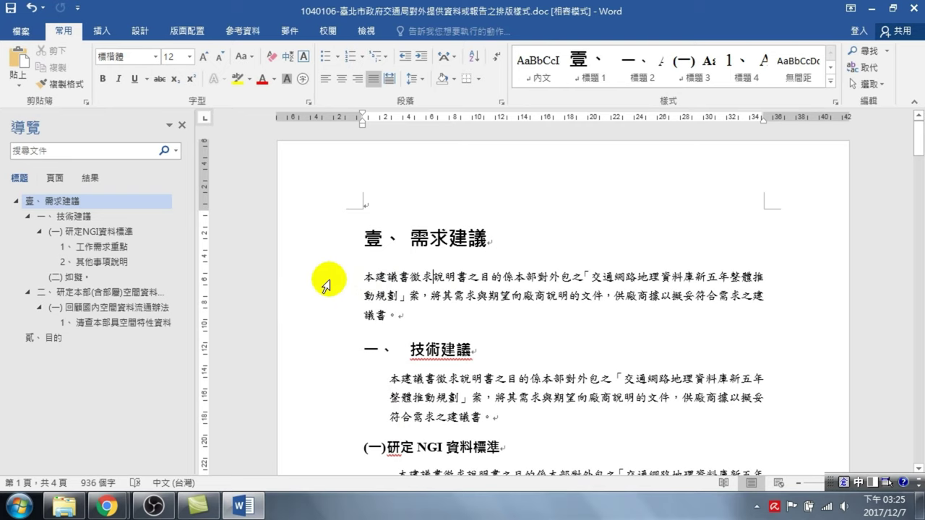
drag(324, 282, 329, 316)
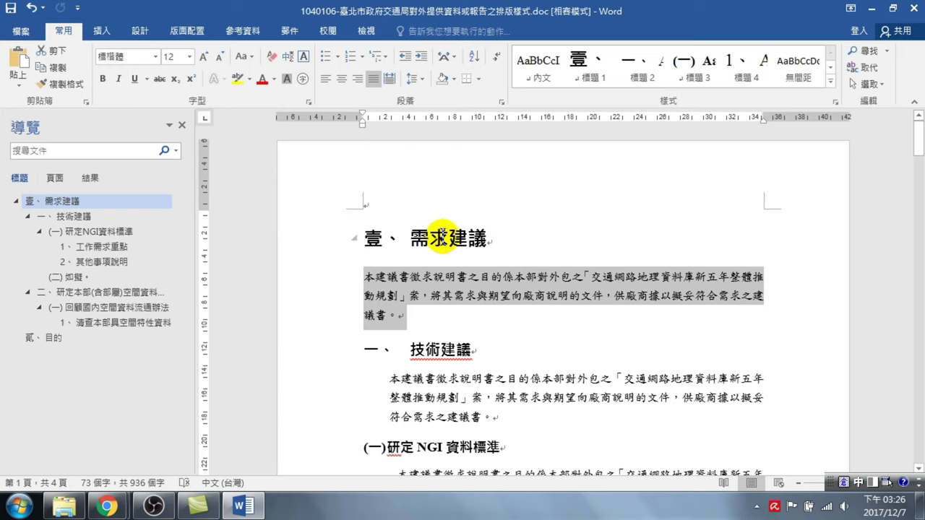
click(536, 60)
key(ctrl+z)
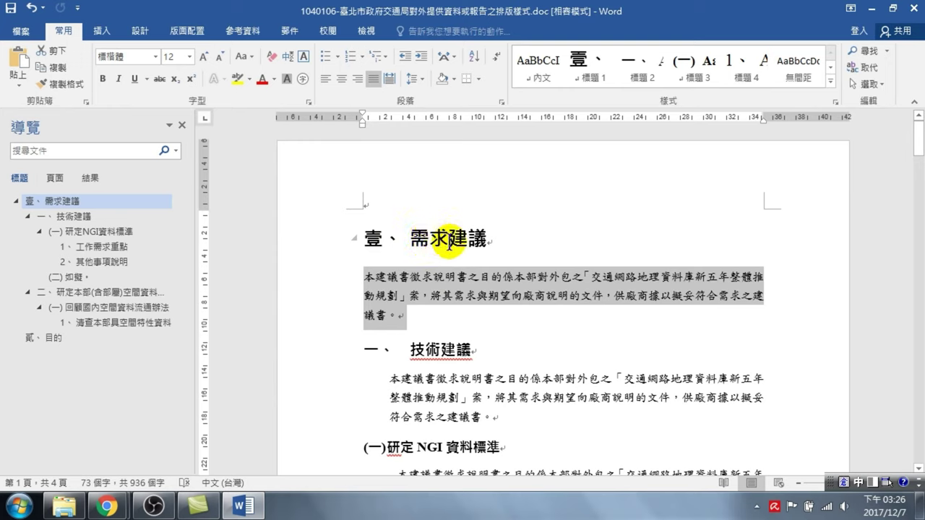
click(380, 239)
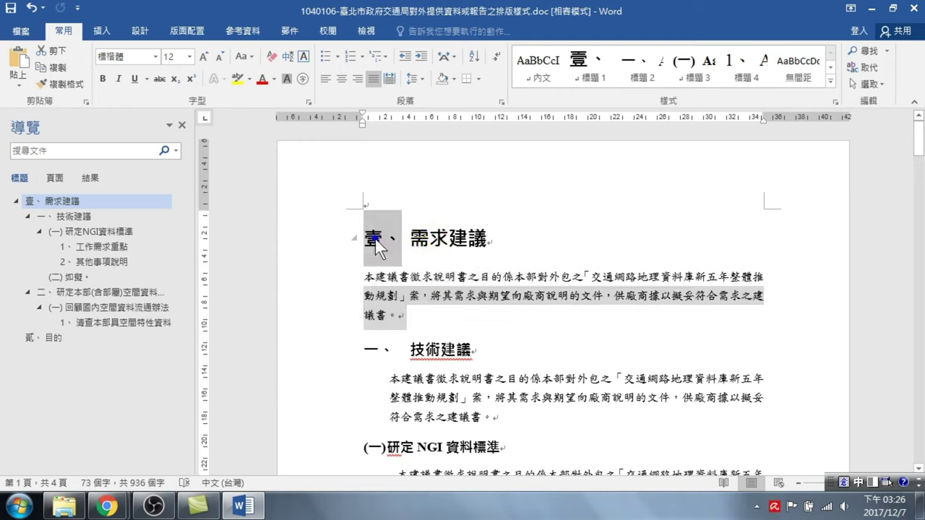
right_click(379, 238)
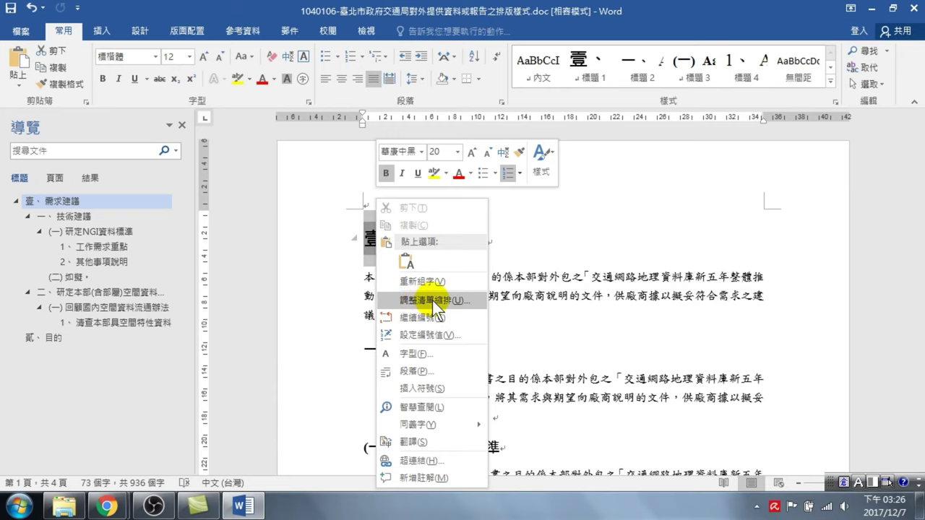
click(519, 273)
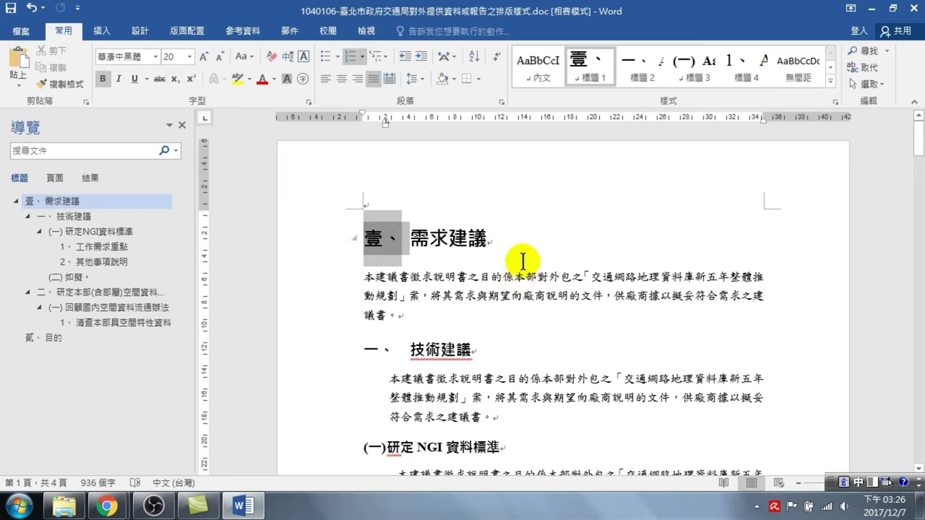
click(411, 275)
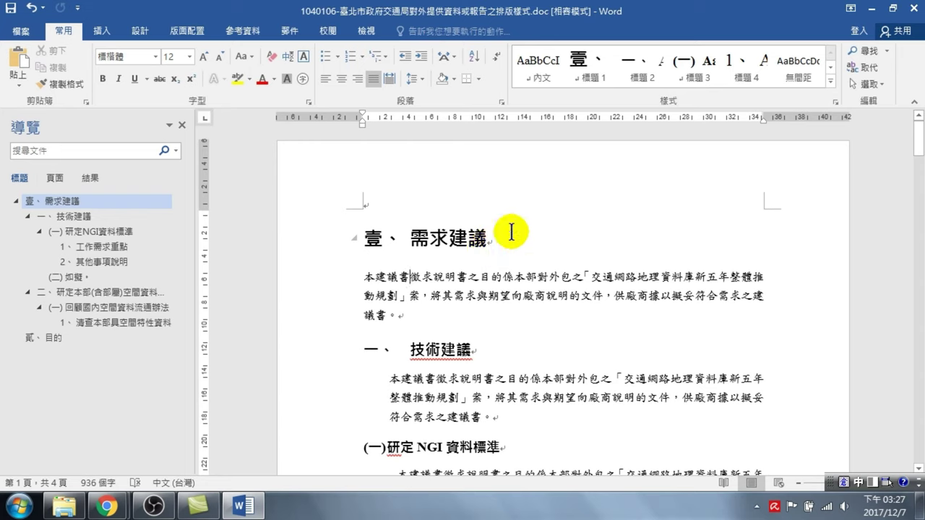
click(460, 377)
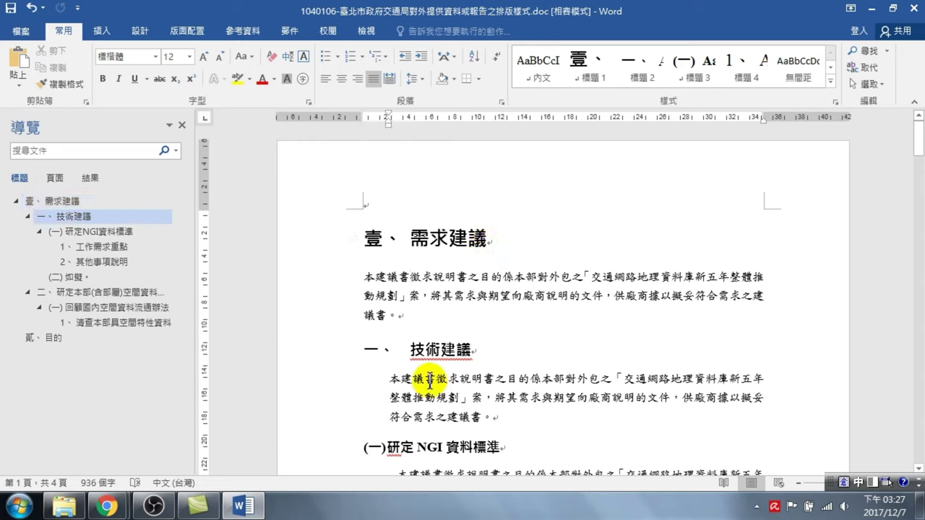
click(425, 284)
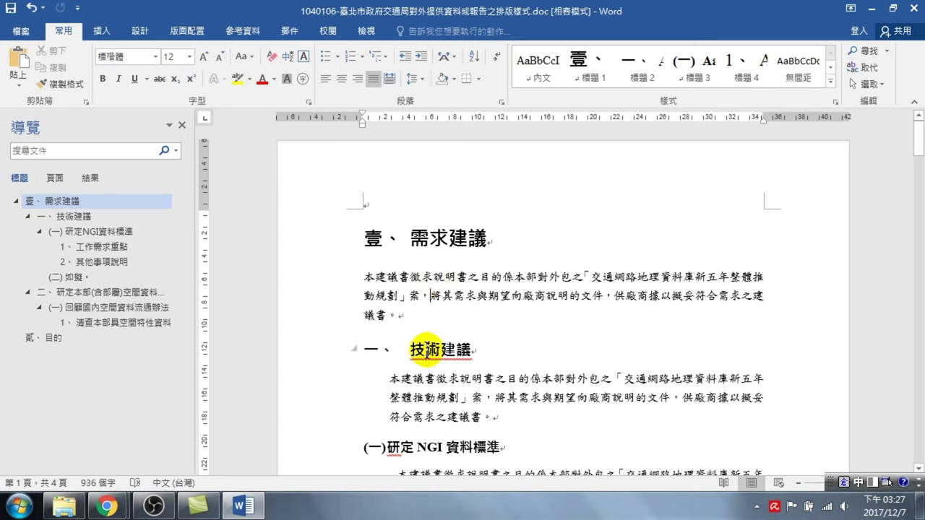
click(426, 350)
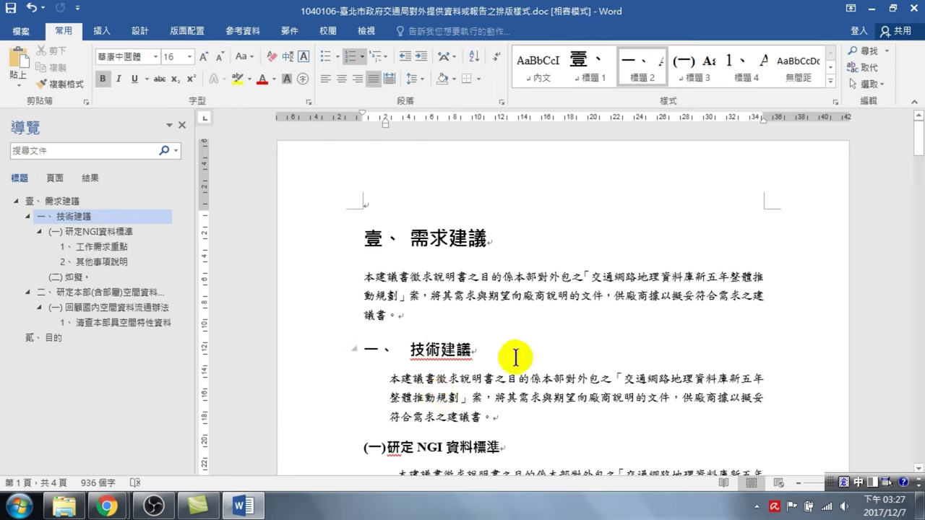
Open the Styles pane with the caret in the body paragraph under 壹、需求建議
click(510, 277)
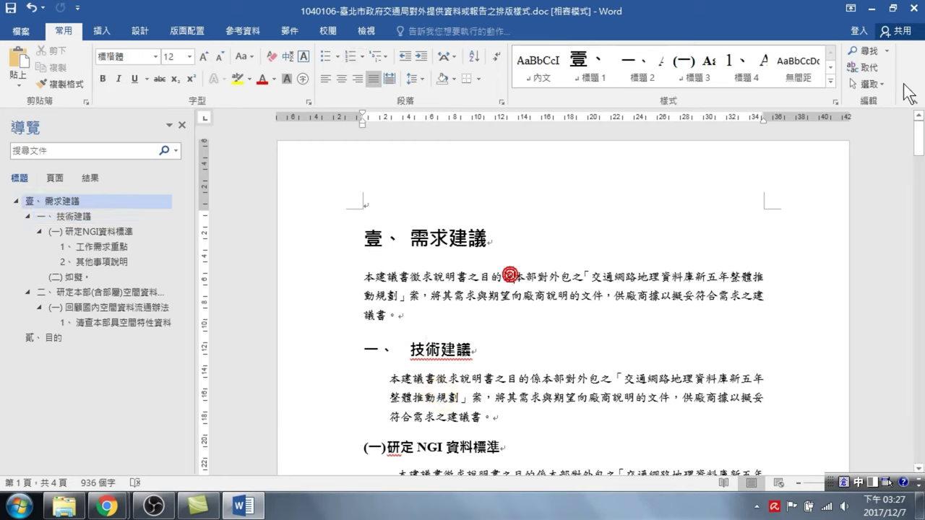
click(836, 102)
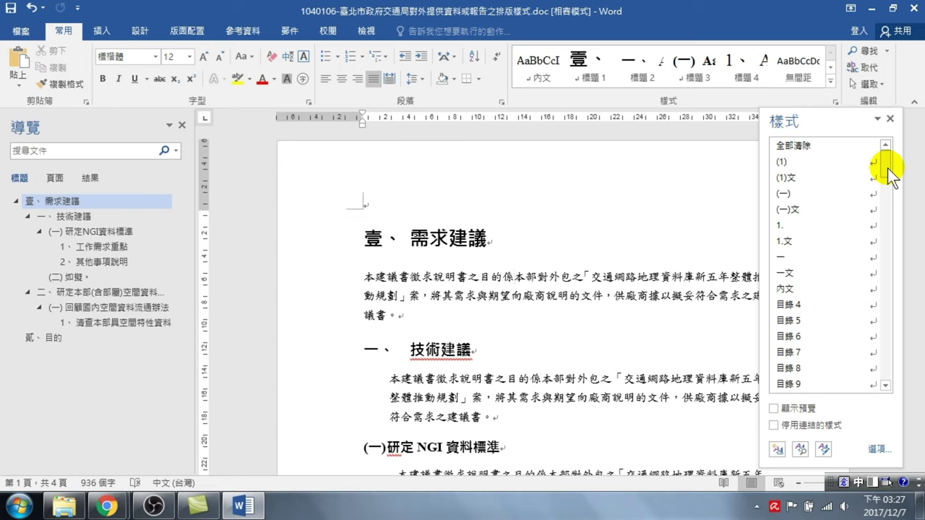
drag(887, 168, 890, 203)
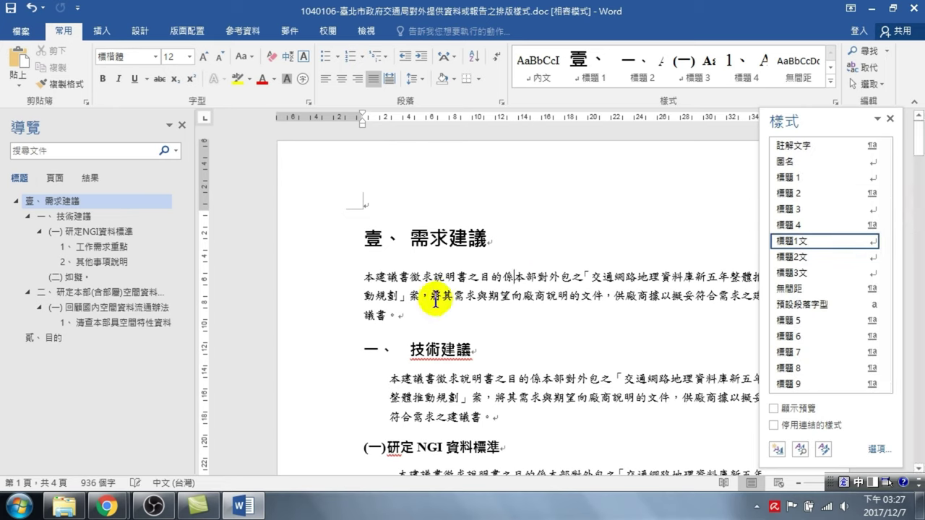
mouse_move(791, 242)
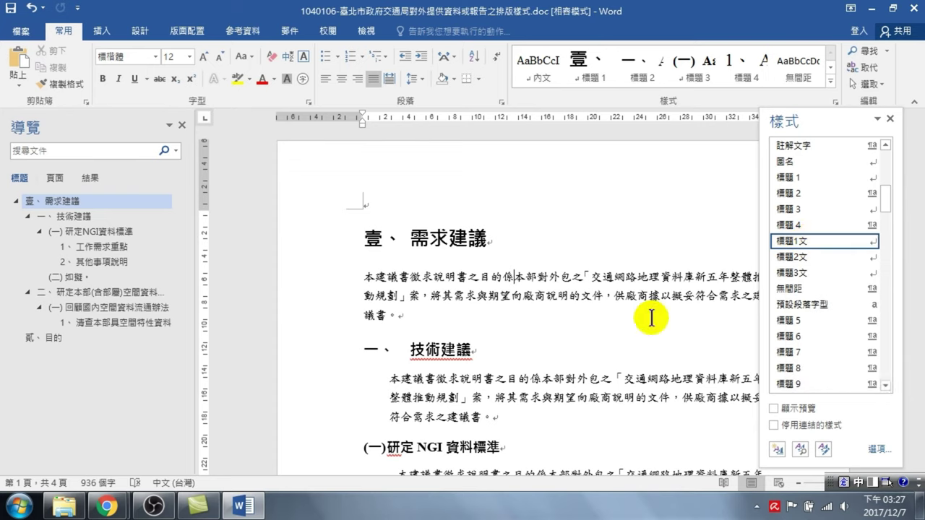
Check which styles the body paragraphs under 壹、, 一、技術建議 and (一)研定 NGI 資料標準 use
click(530, 379)
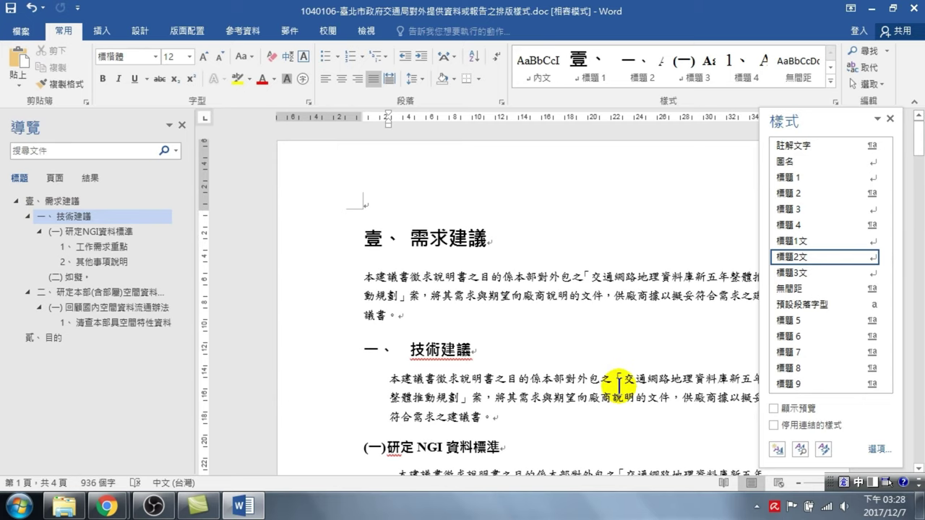
click(479, 282)
scroll(478, 303, down, 2)
scroll(476, 329, down, 3)
scroll(473, 317, up, 1)
scroll(448, 260, up, 2)
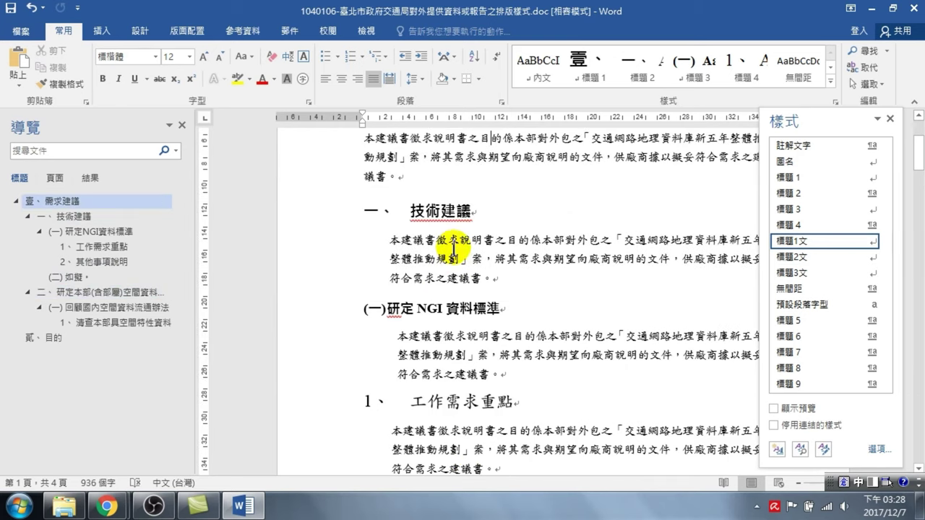
click(454, 244)
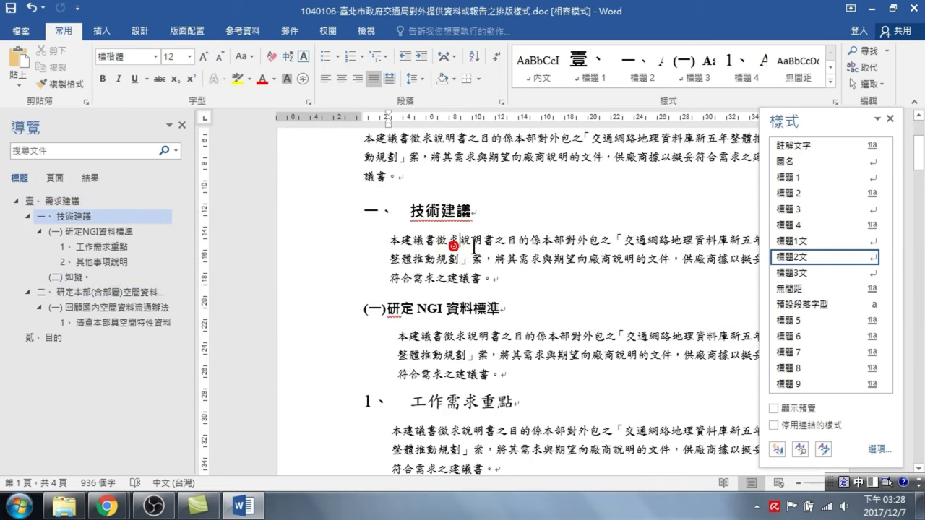
click(510, 337)
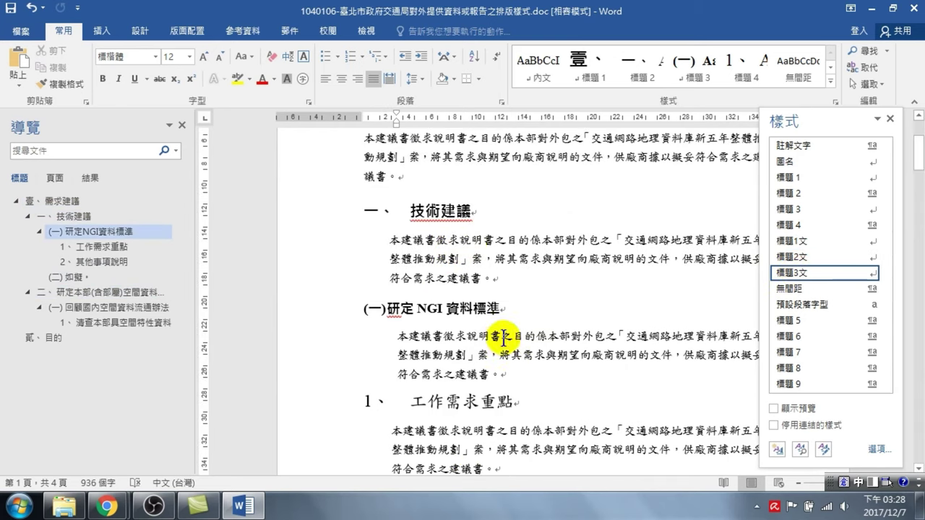
Check body-text styles under 1、工作需求重點, 2、其他事項說明 and 二、研定本部, ending at 一、技術建議
scroll(499, 358, down, 1)
click(484, 360)
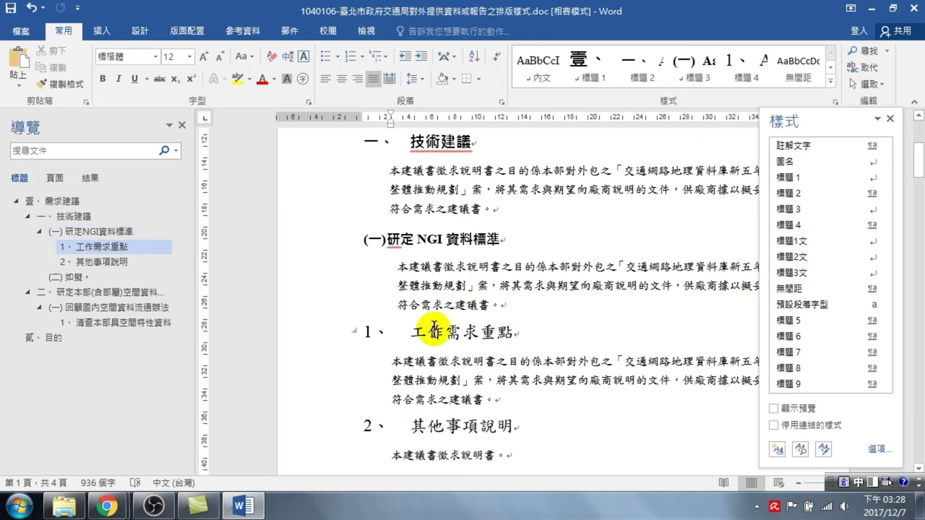
scroll(421, 321, up, 1)
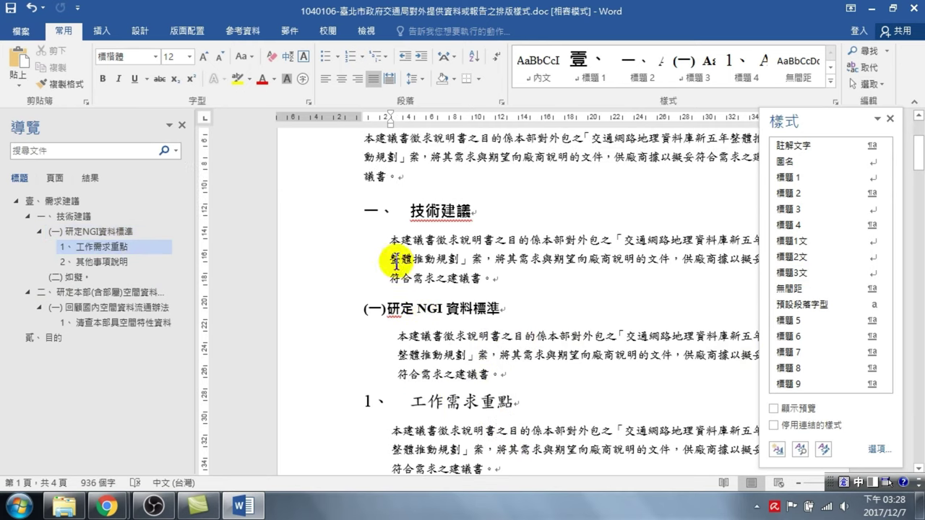
scroll(451, 406, down, 2)
click(450, 420)
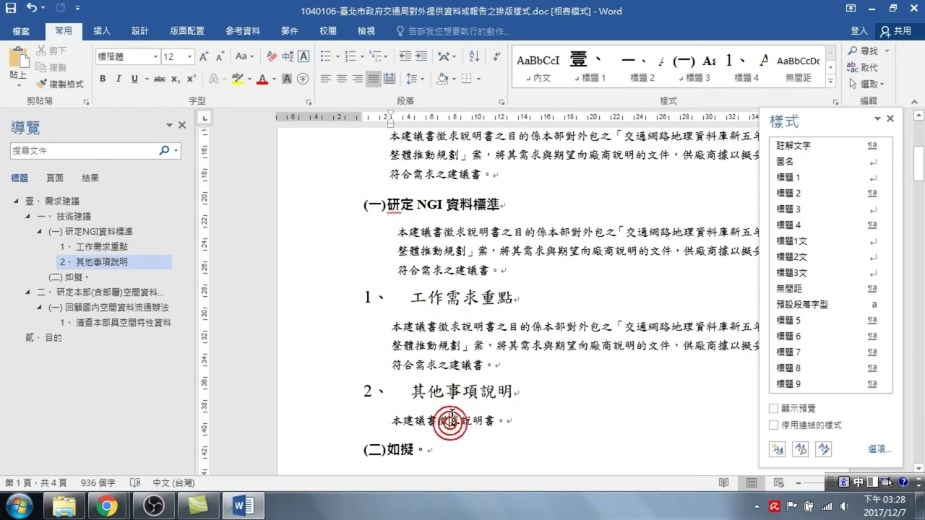
scroll(448, 404, down, 2)
click(446, 376)
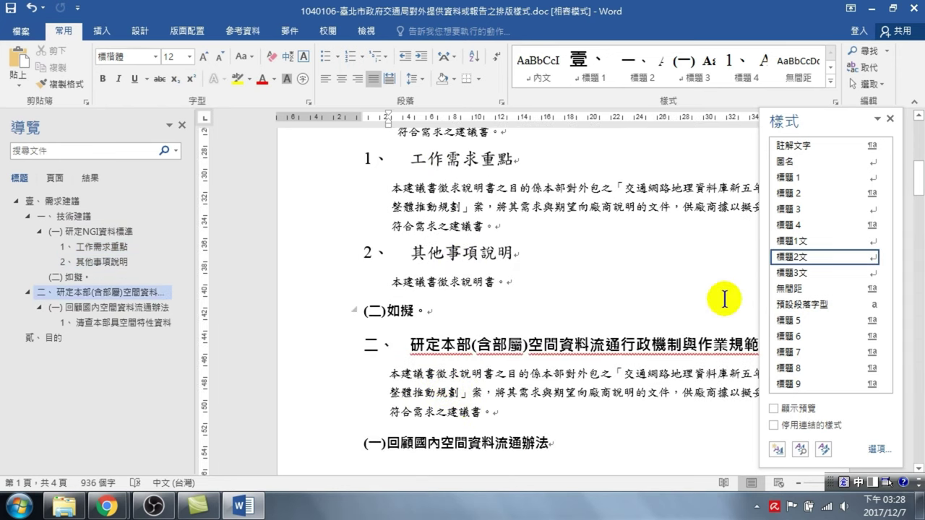
scroll(451, 318, up, 2)
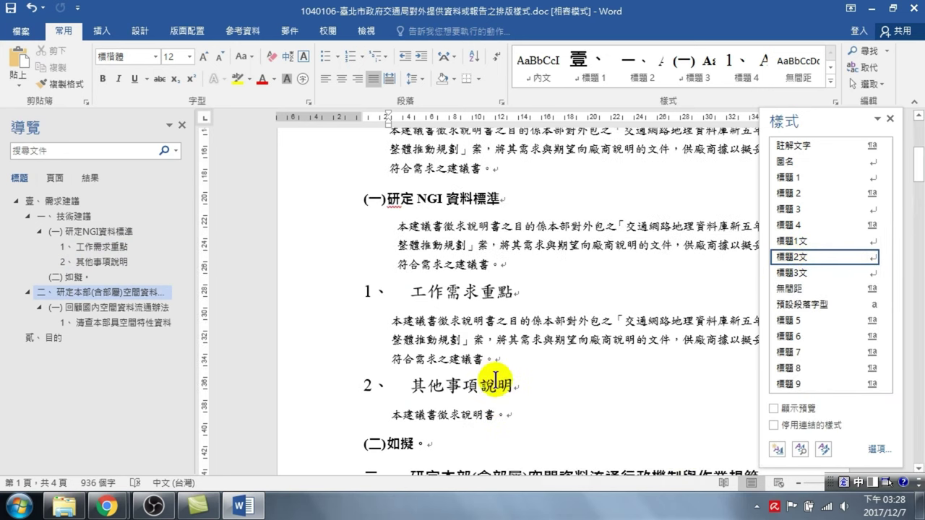
click(452, 330)
scroll(451, 292, up, 2)
click(446, 275)
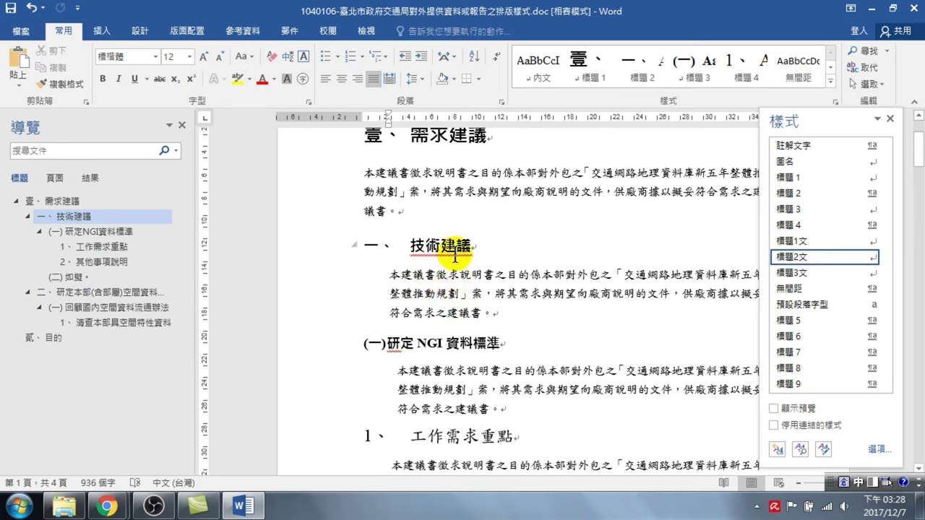
mouse_move(792, 265)
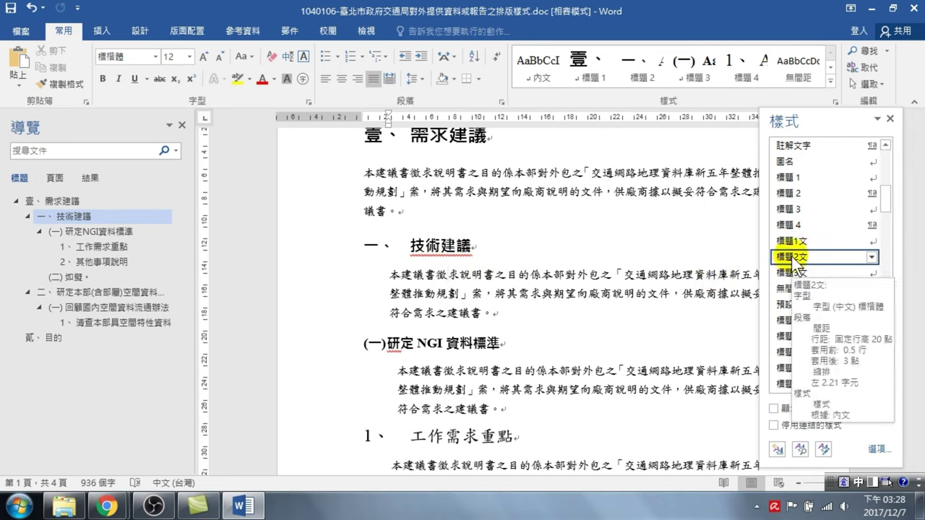
Modify the 標題2文 style's paragraph settings to a 第一行 2字元 first-line indent
click(872, 258)
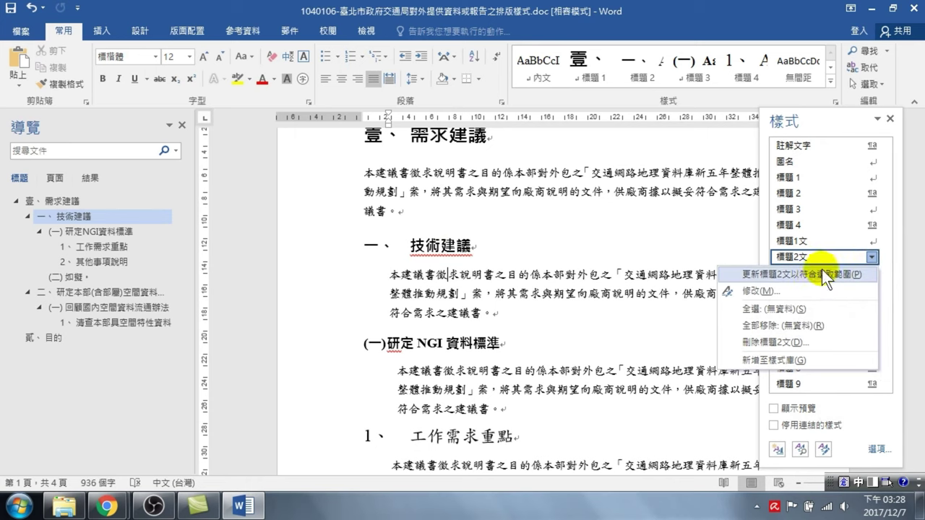
click(763, 294)
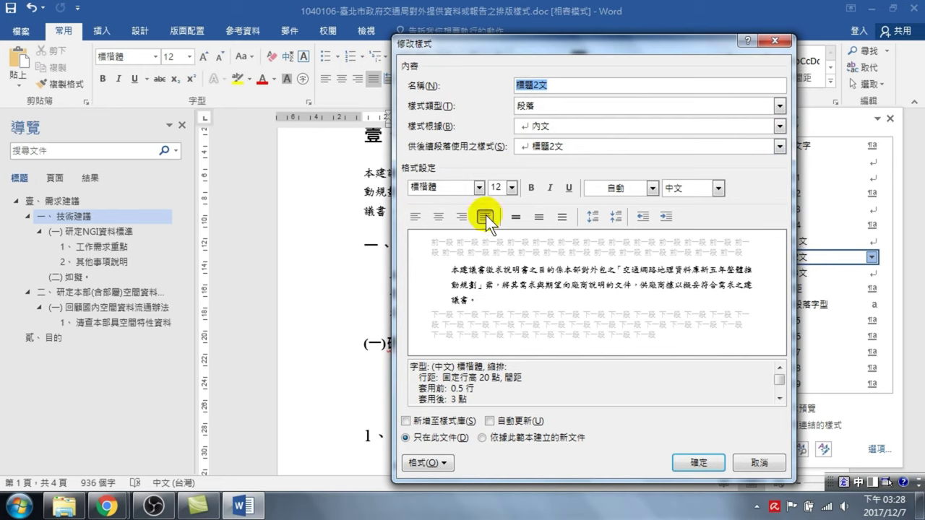
click(426, 468)
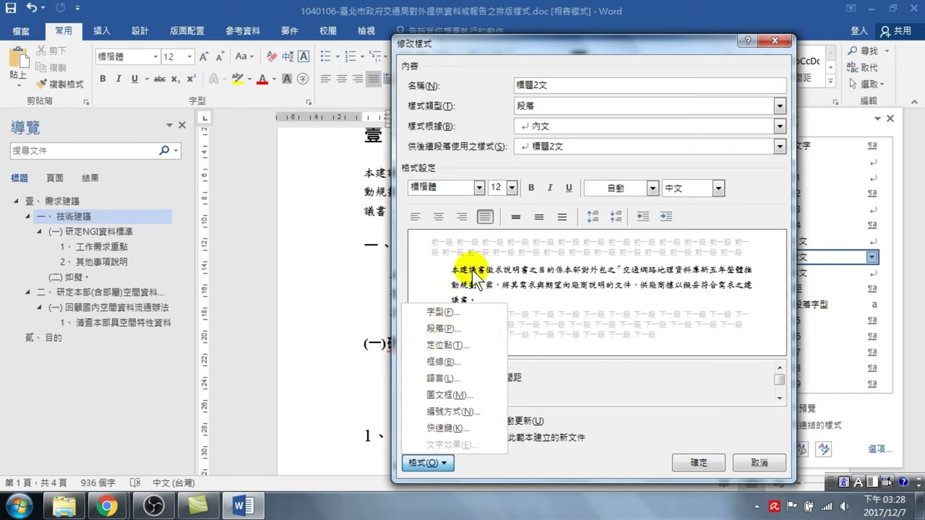
click(441, 331)
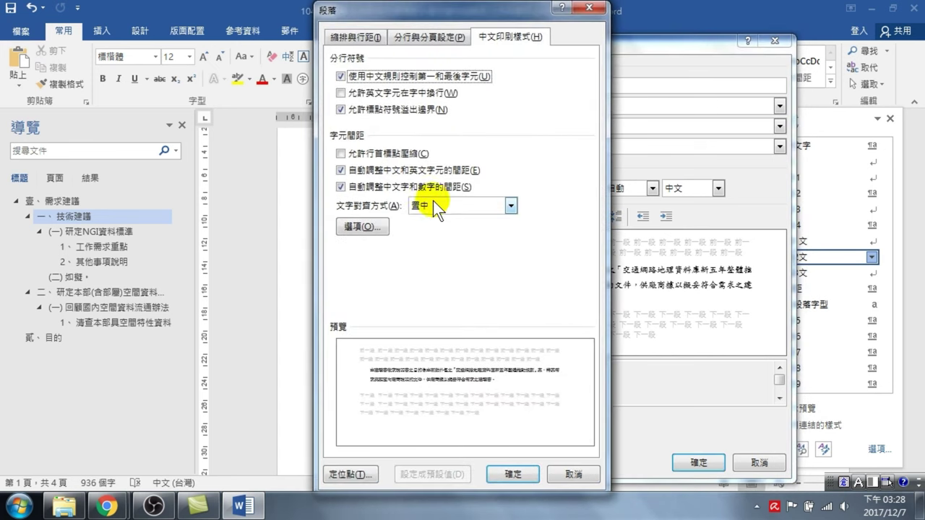
click(355, 36)
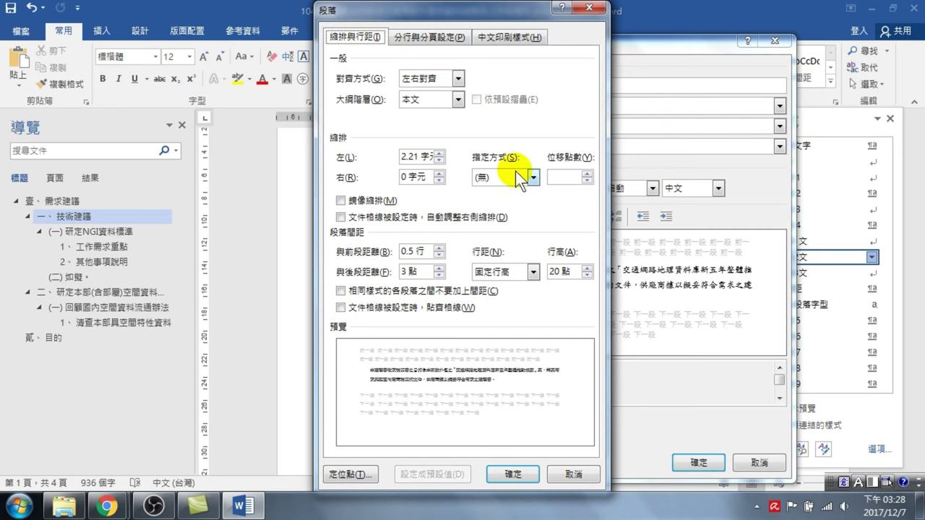
click(492, 176)
click(490, 201)
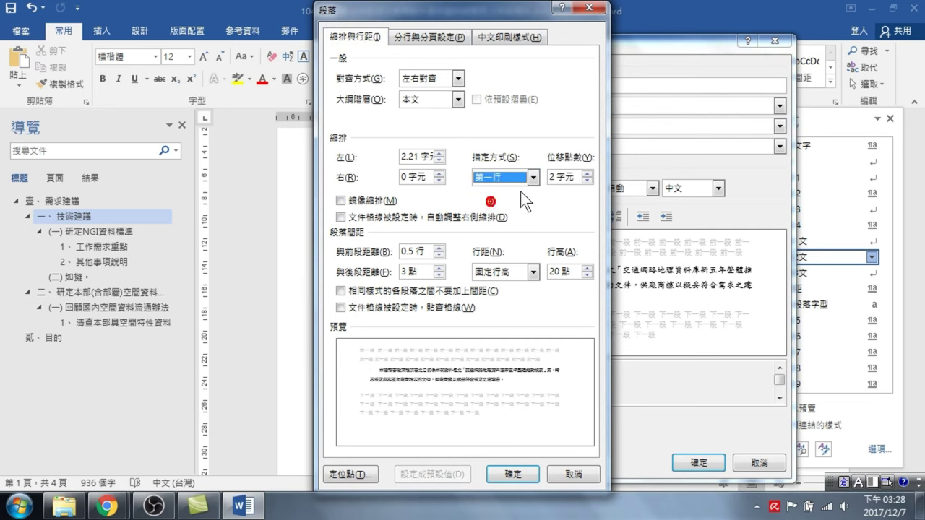
click(512, 475)
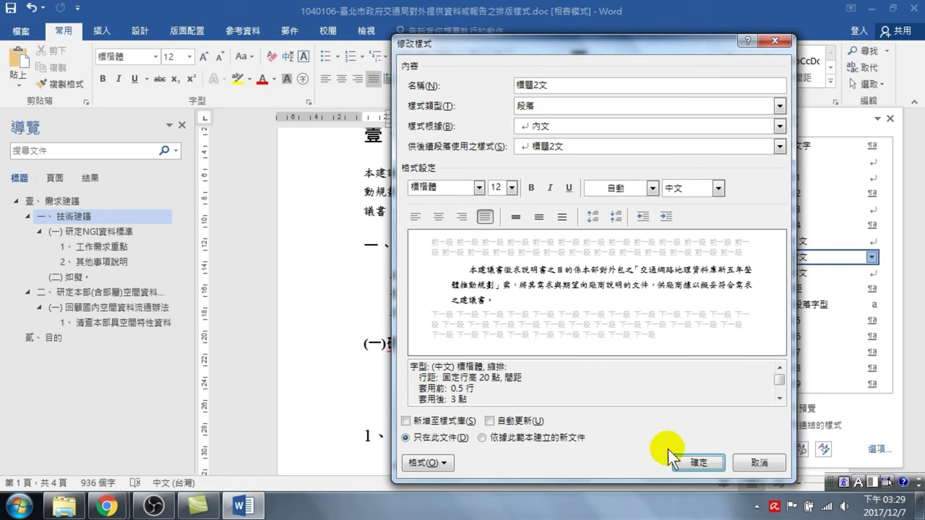
click(691, 457)
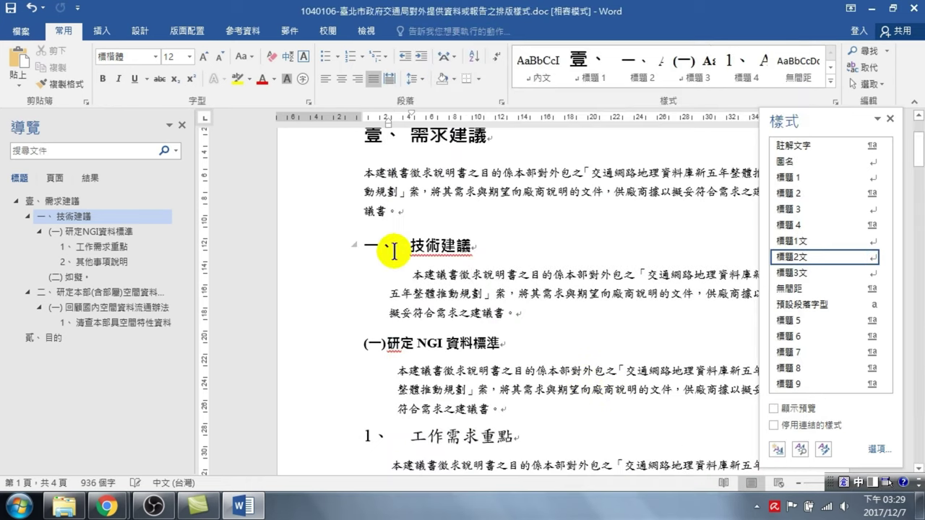
click(471, 275)
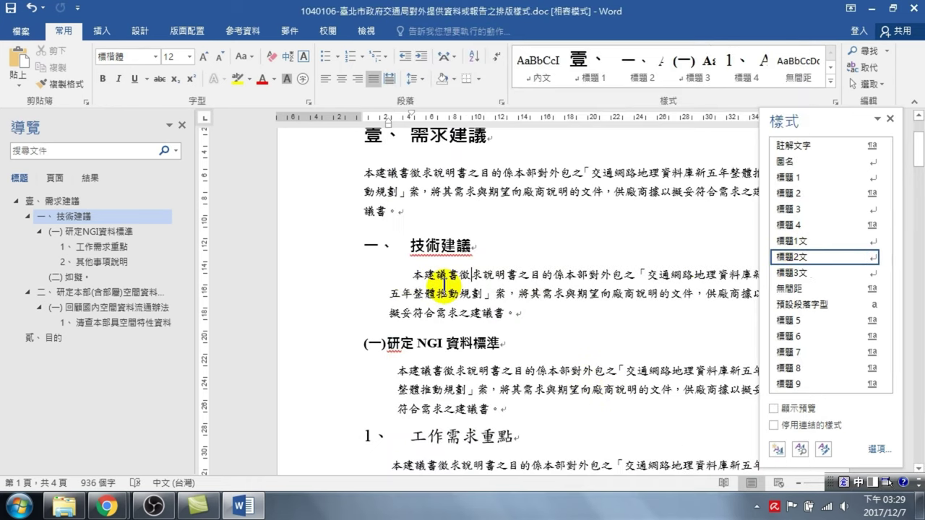
scroll(455, 324, down, 1)
scroll(371, 357, down, 1)
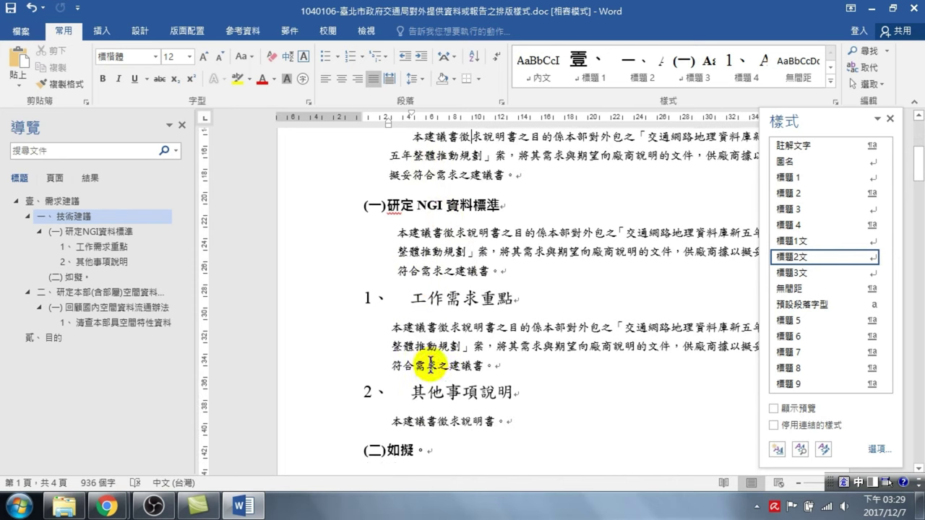
scroll(430, 378, down, 1)
scroll(439, 415, down, 1)
click(437, 409)
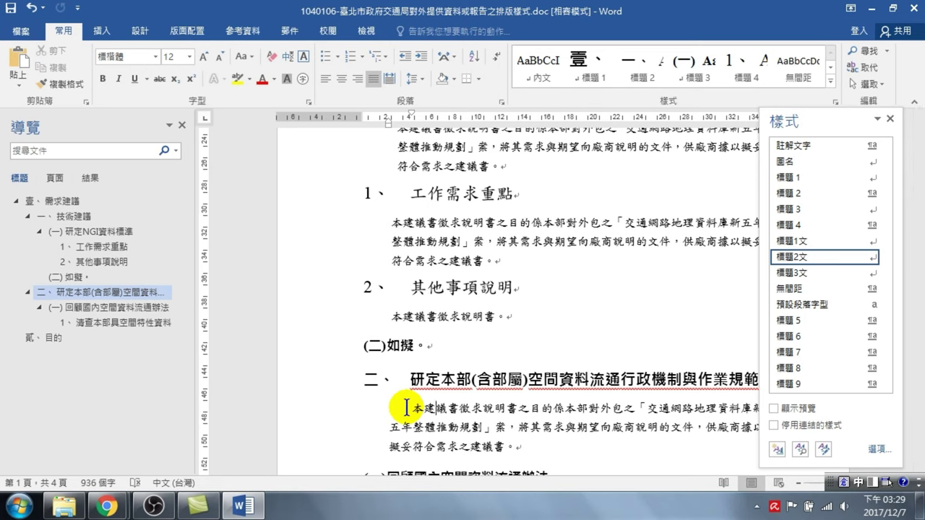
click(426, 288)
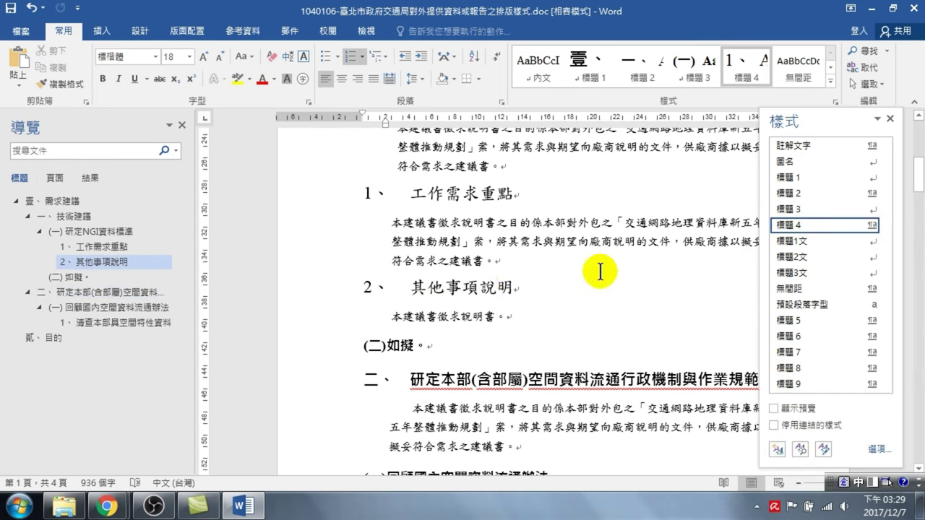
click(466, 317)
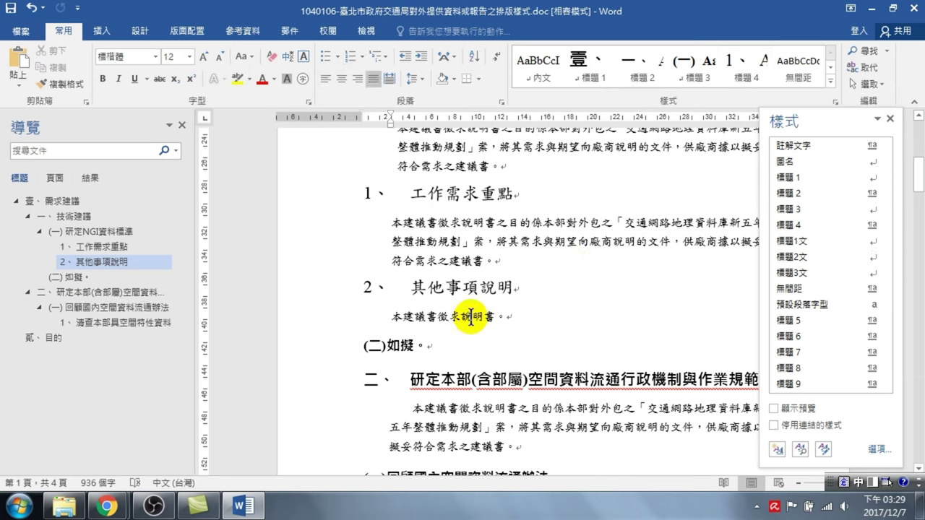